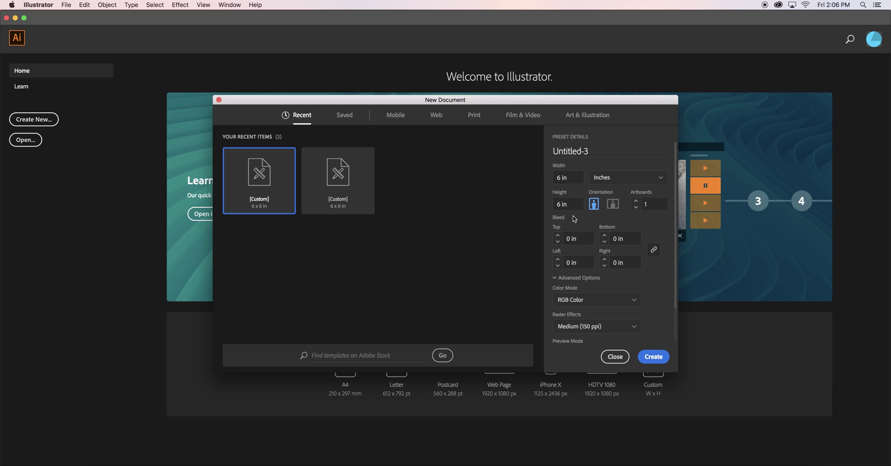
# Create a 6 × 6 in RGB document and place the spongebob image at the artboard's upper-left corner.
pyautogui.press('Return')
pyautogui.click(65, 5)
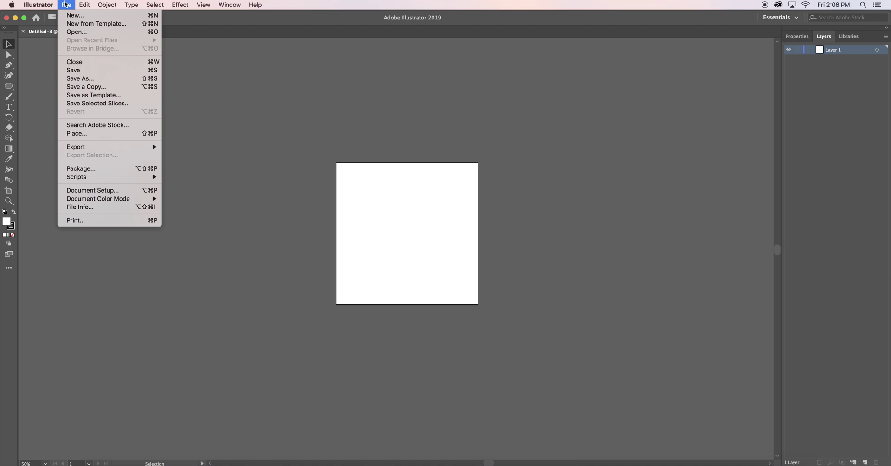
pyautogui.click(113, 135)
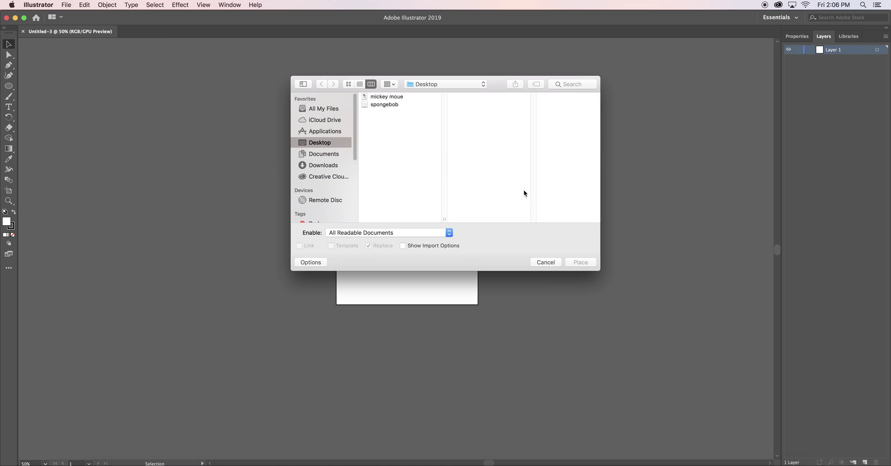
pyautogui.click(383, 105)
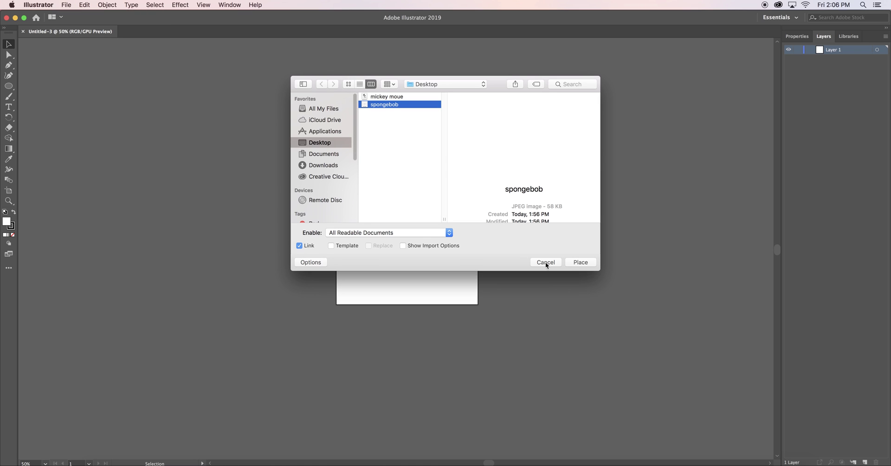
pyautogui.click(581, 263)
pyautogui.click(337, 164)
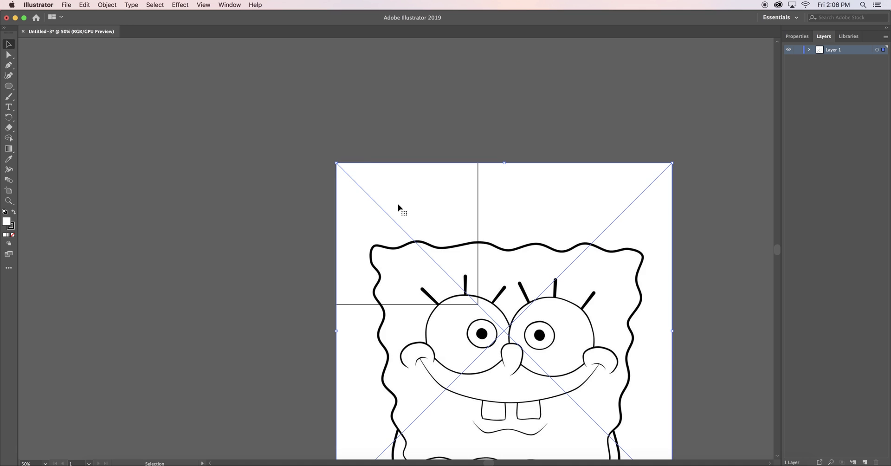
# Scale the placed spongebob image down proportionally to 6 × 6 in so it fits the artboard.
pyautogui.scroll(-5, 751, 304)
pyautogui.moveTo(662, 382); pyautogui.dragTo(467, 200)
pyautogui.scroll(5, 405, 249)
pyautogui.rightClick(366, 235)
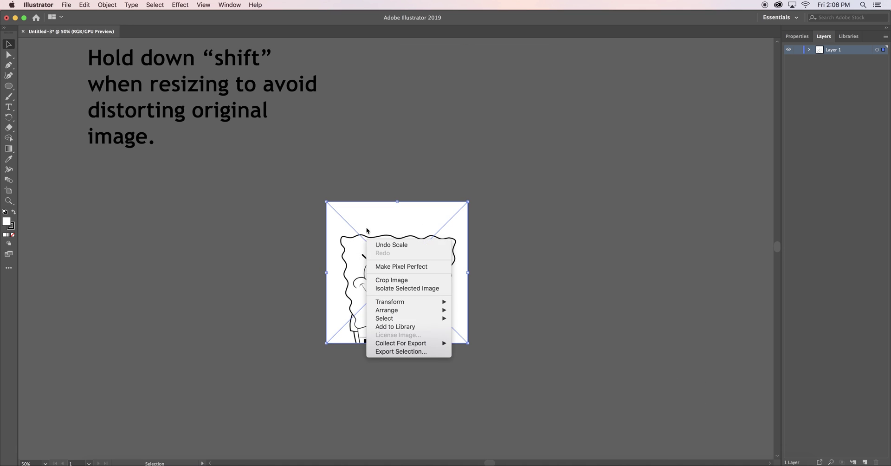
pyautogui.click(390, 224)
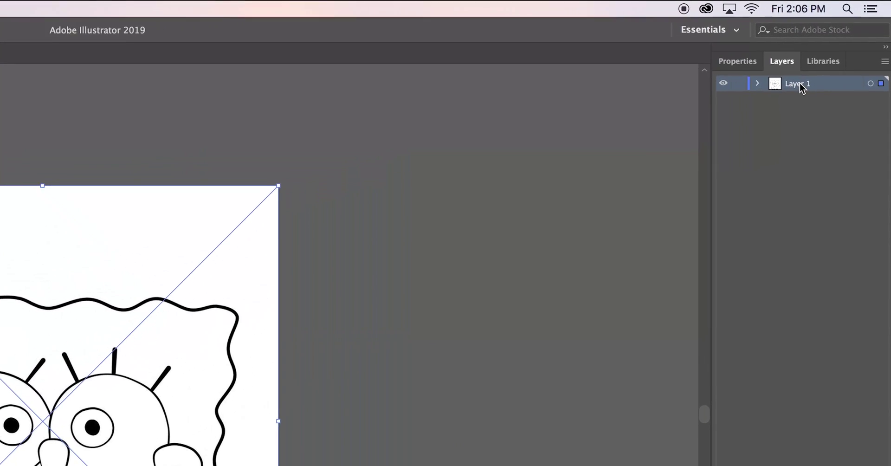
# Rename Layer 1, which holds the placed image, with a name starting with "Spongebob".
pyautogui.doubleClick(801, 85)
pyautogui.write('S')
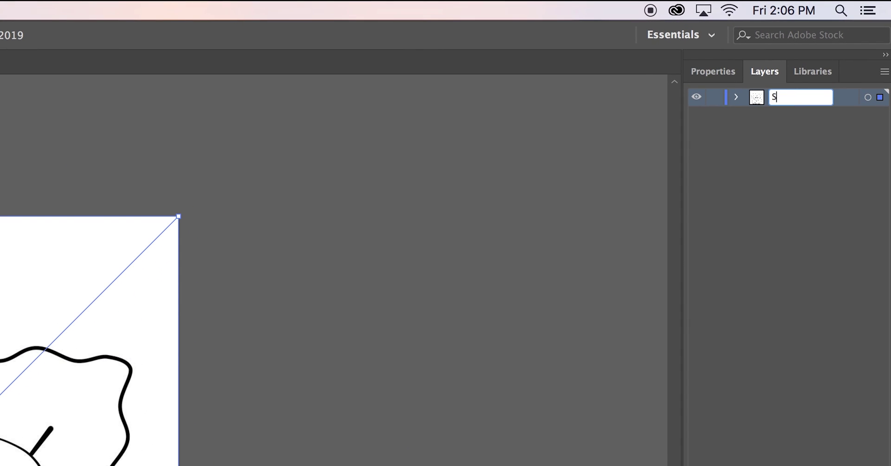
pyautogui.write('pong')
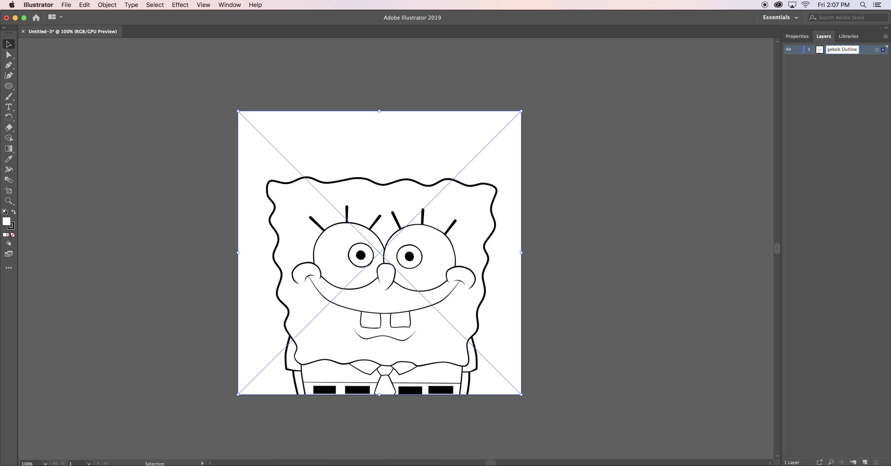
pyautogui.press('Return')
# Reduce the placed image's opacity to 15%.
pyautogui.click(797, 36)
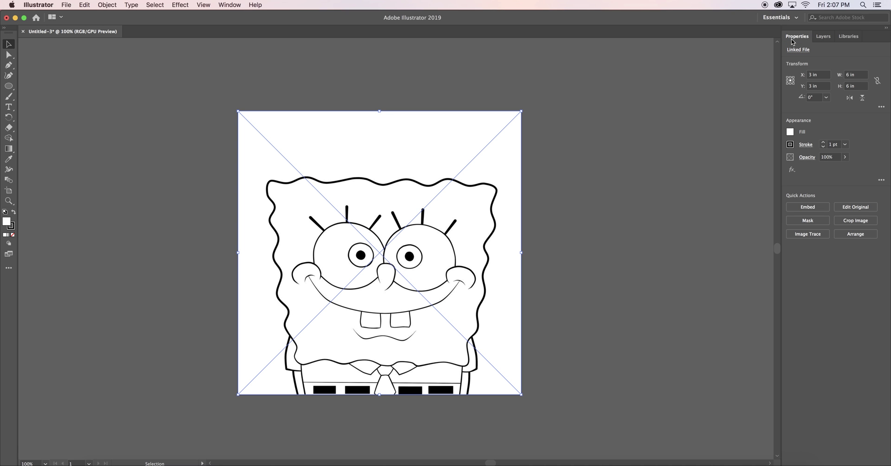
pyautogui.click(846, 157)
pyautogui.moveTo(844, 168); pyautogui.dragTo(826, 170)
# Lock the faded spongebob image so it can serve as a tracing template.
pyautogui.press('super+2')
pyautogui.press('super+z')
pyautogui.click(107, 4)
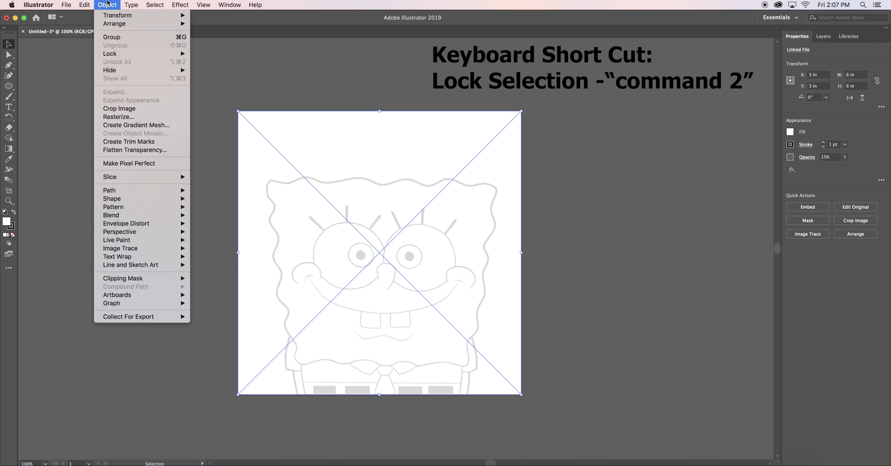
pyautogui.moveTo(122, 58)
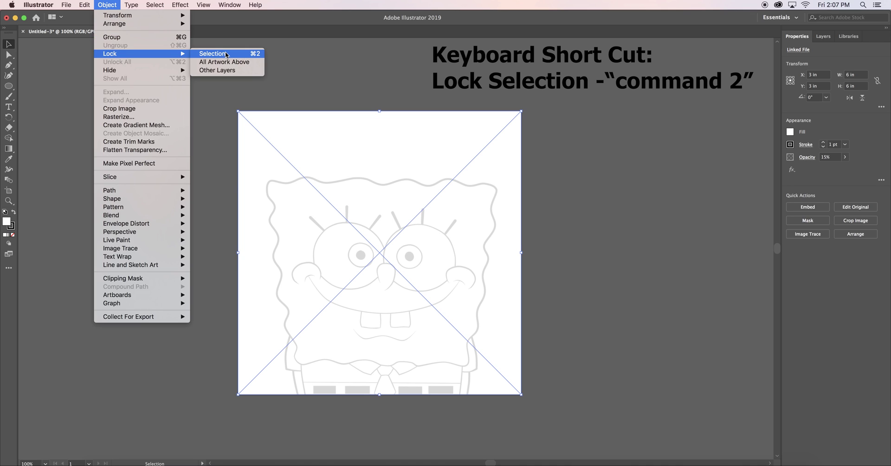
pyautogui.click(204, 53)
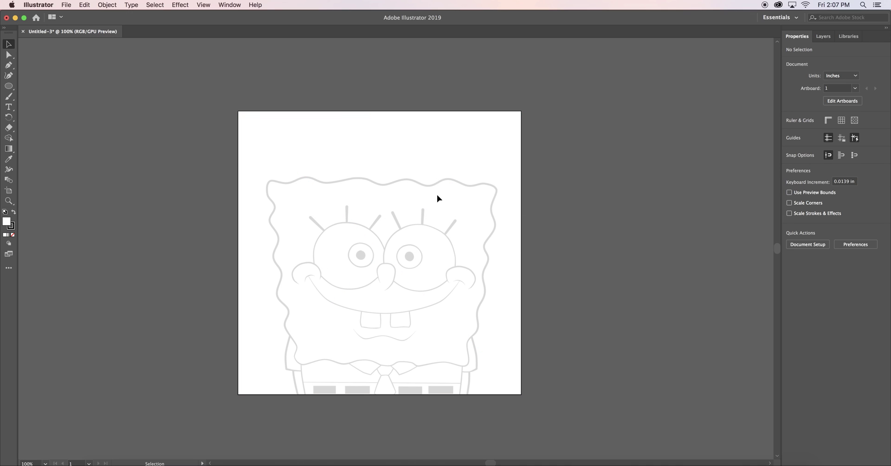
# Add a new layer above the image layer and name it "Eyes".
pyautogui.click(824, 36)
pyautogui.doubleClick(843, 50)
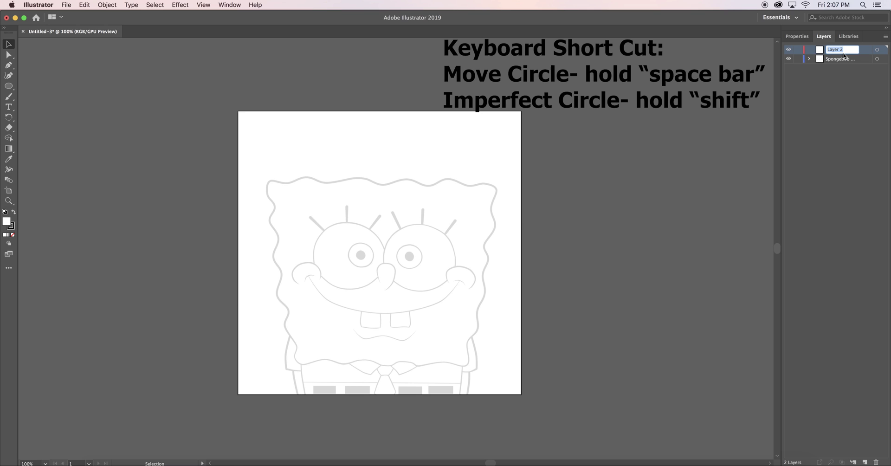
pyautogui.press('BackSpace')
pyautogui.write('Eyes')
pyautogui.press('Return')
# Draw an unfilled ellipse over the left eye and adjust its anchor points to match the template outline.
pyautogui.click(13, 89)
pyautogui.moveTo(318, 226); pyautogui.dragTo(402, 297)
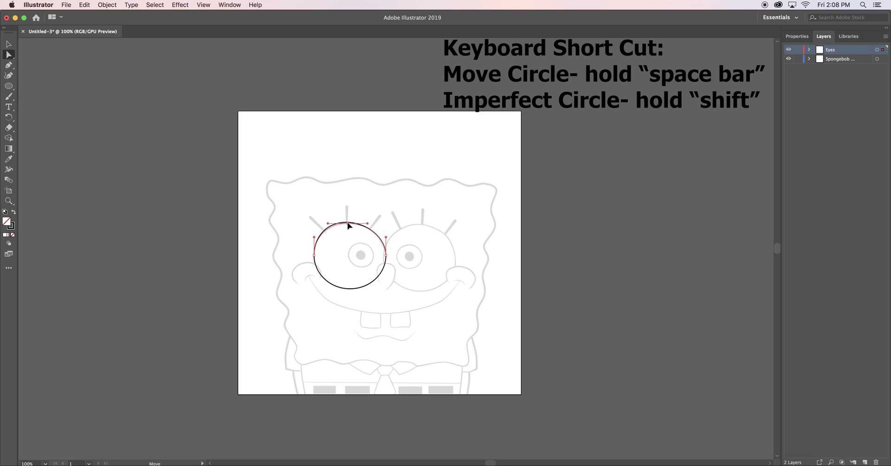
pyautogui.moveTo(347, 223); pyautogui.dragTo(368, 228)
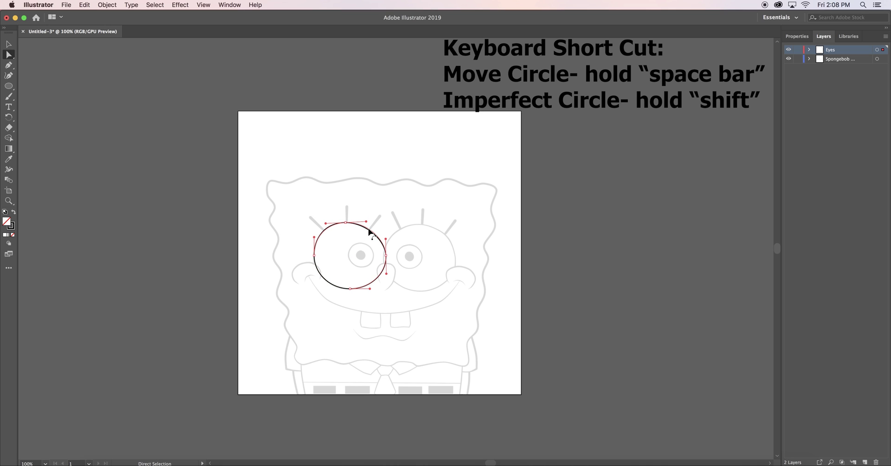
pyautogui.click(360, 301)
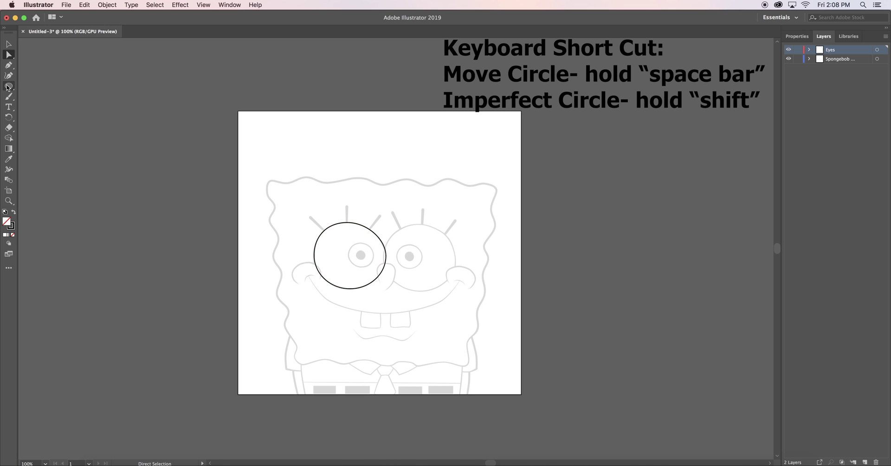
# Draw an ellipse over the right eye and reshape its anchors and handles to follow the template outline.
pyautogui.press('l')
pyautogui.moveTo(392, 226); pyautogui.dragTo(420, 297)
pyautogui.press('a')
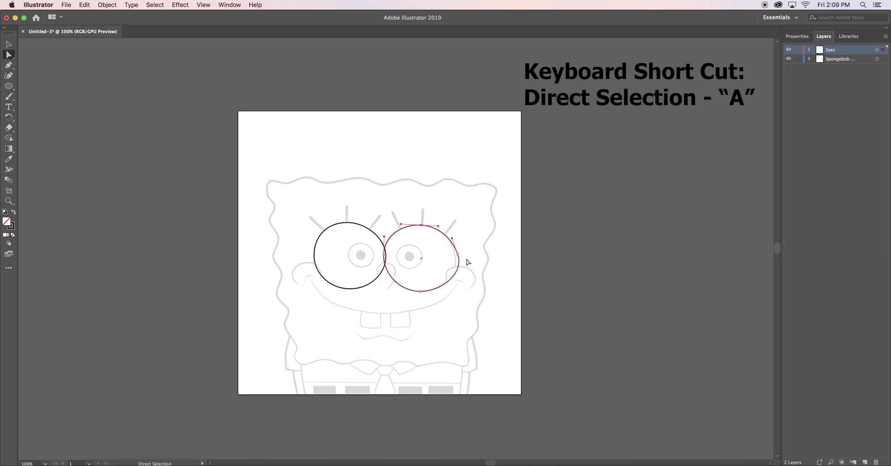
pyautogui.click(458, 254)
pyautogui.moveTo(458, 255); pyautogui.dragTo(454, 250)
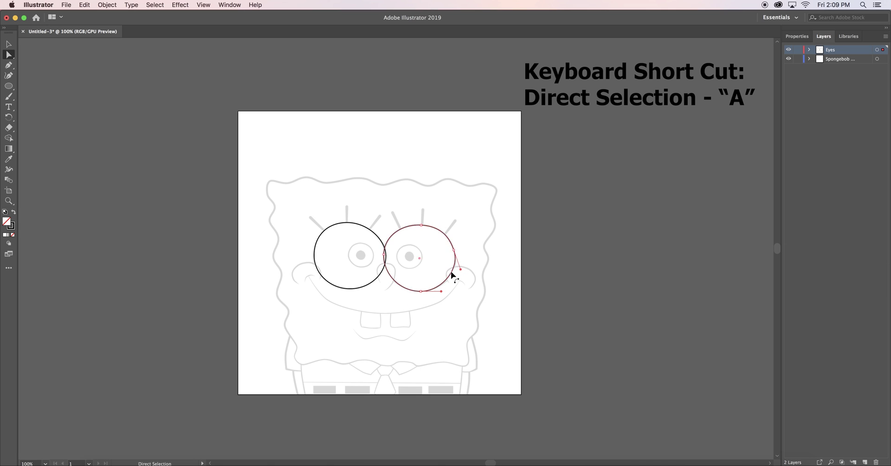
pyautogui.moveTo(392, 281); pyautogui.dragTo(391, 280)
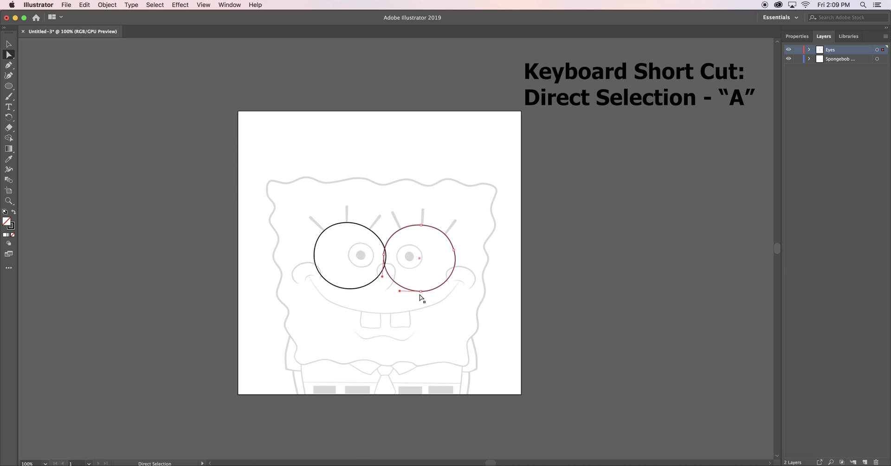
pyautogui.click(538, 267)
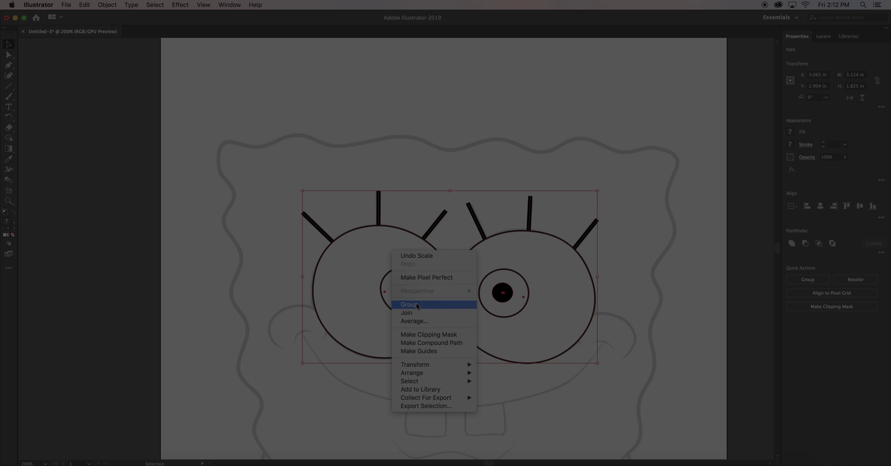
# Lower the opacity of the grouped eyes and eyelashes so the template shows through.
pyautogui.click(416, 303)
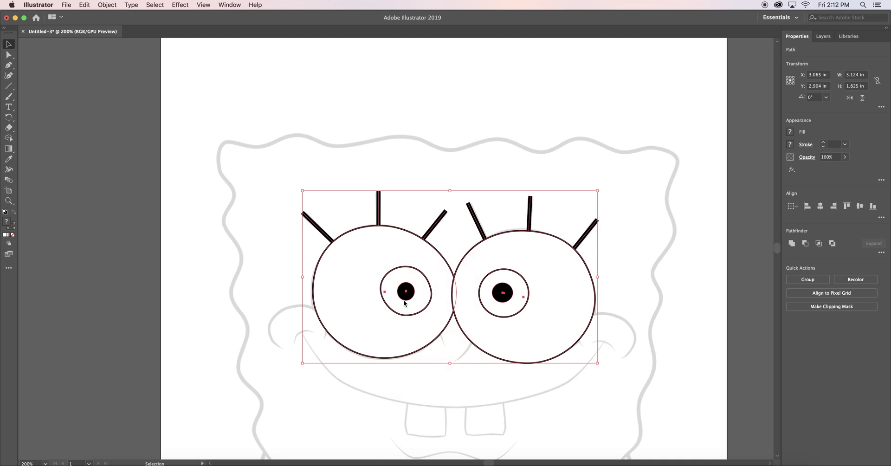
pyautogui.click(823, 36)
pyautogui.click(797, 36)
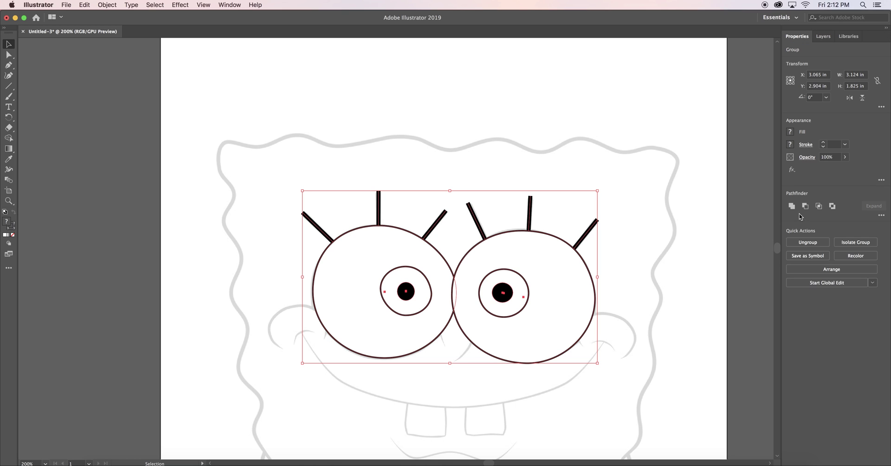
pyautogui.click(845, 157)
pyautogui.moveTo(845, 168); pyautogui.dragTo(821, 172)
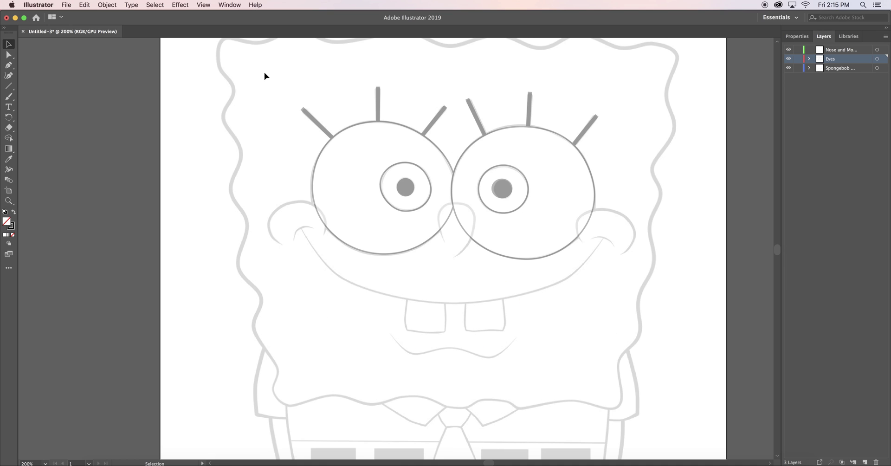
# Select the faded eyes group and lock it.
pyautogui.moveTo(265, 76); pyautogui.dragTo(423, 214)
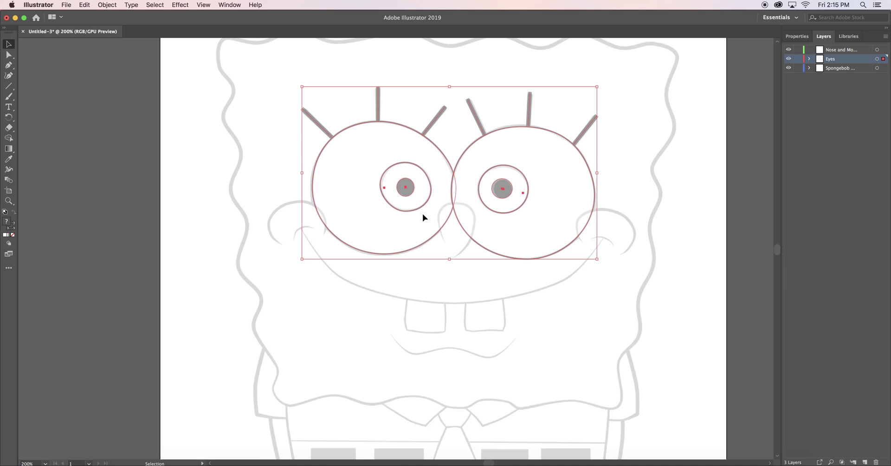
pyautogui.click(105, 4)
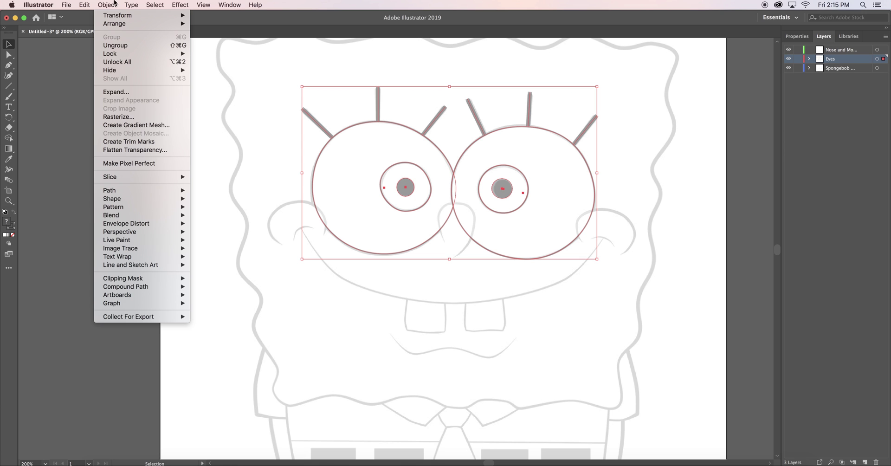
pyautogui.moveTo(123, 54)
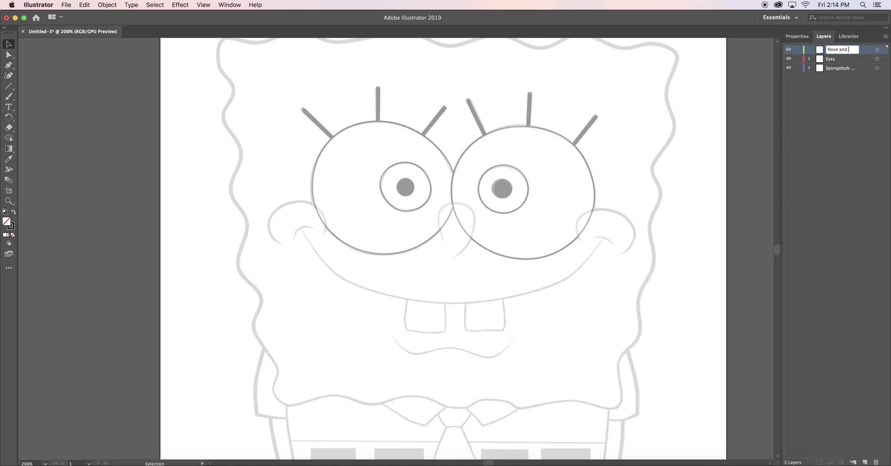
# Name the new top layer "Nose and Mouth" and trace the nose outline with the Pen tool.
pyautogui.write('uth')
pyautogui.press('Return')
pyautogui.click(9, 65)
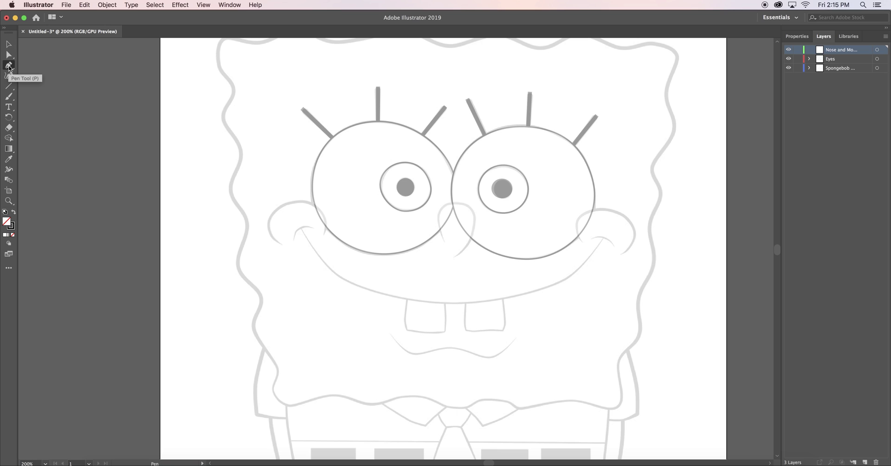
pyautogui.click(444, 240)
pyautogui.moveTo(440, 209); pyautogui.dragTo(450, 203)
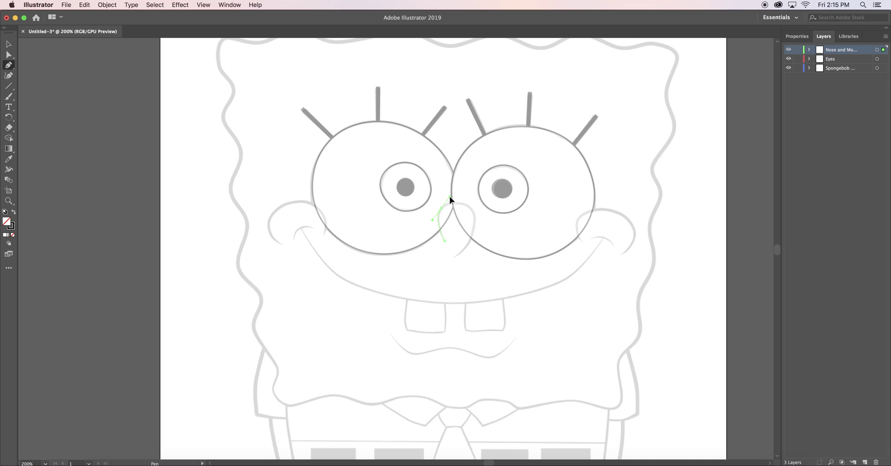
pyautogui.moveTo(467, 207); pyautogui.dragTo(478, 219)
pyautogui.moveTo(456, 256); pyautogui.dragTo(422, 293)
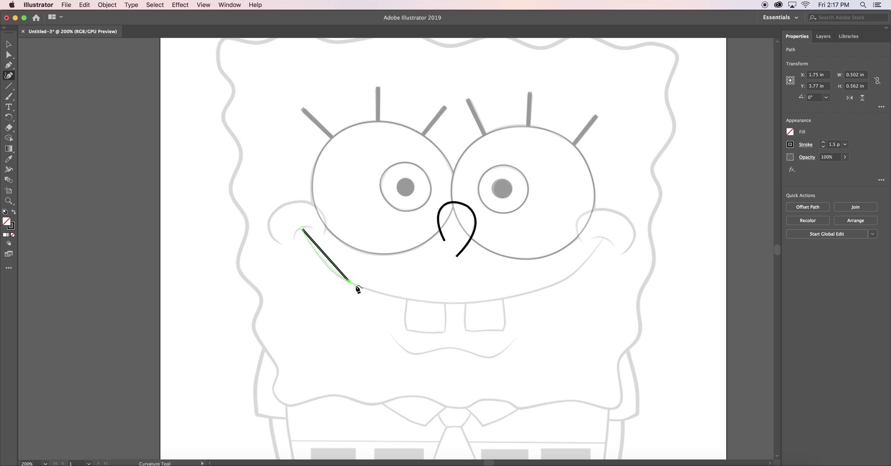
# Trace the wide smile line from the left cheek to the right cheek with the Curvature tool.
pyautogui.click(353, 284)
pyautogui.click(425, 302)
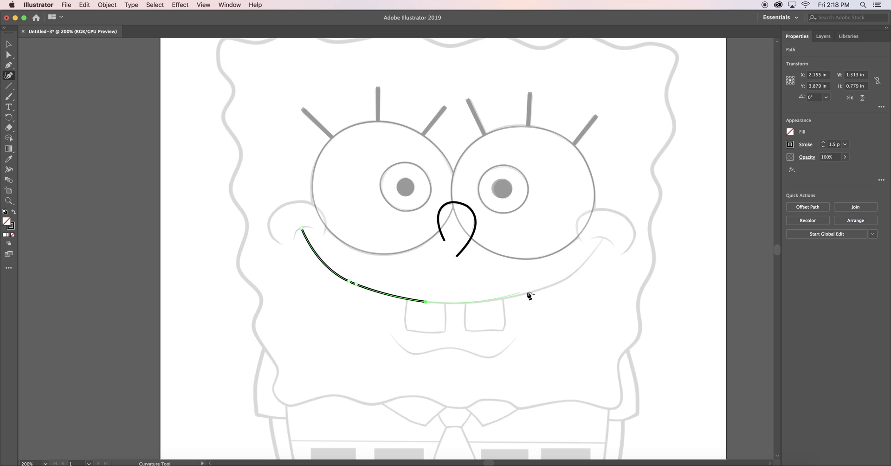
pyautogui.click(529, 294)
pyautogui.click(603, 239)
pyautogui.press('Escape')
pyautogui.press('p')
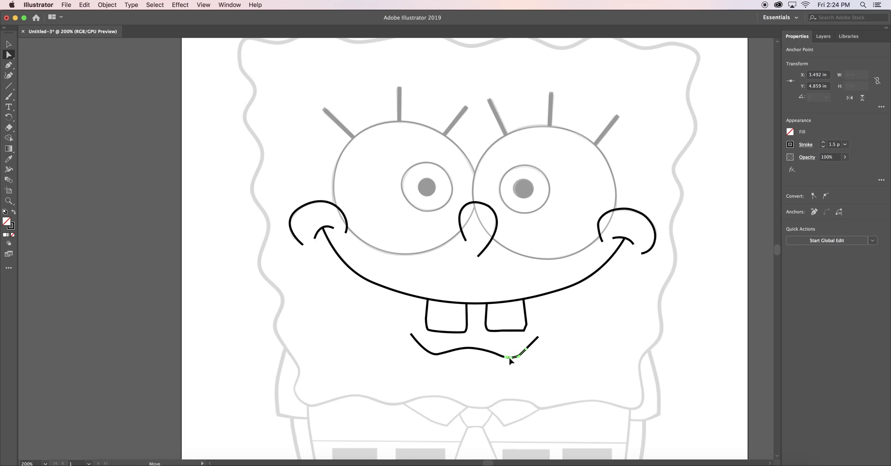
pyautogui.click(539, 337)
pyautogui.press('a')
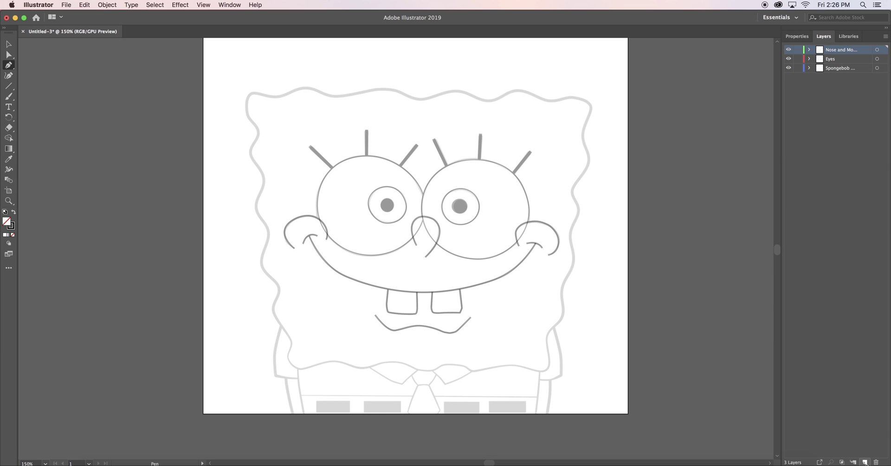
# Add a new layer above the nose and mouth layer and name it "Body".
pyautogui.click(866, 462)
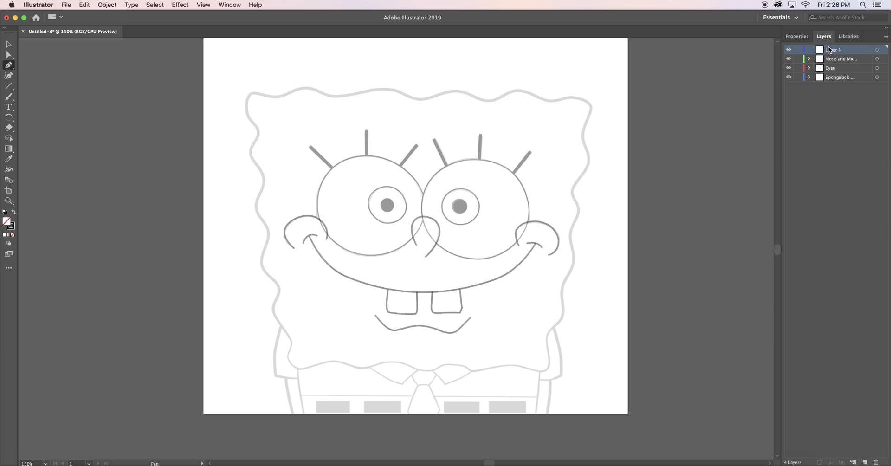
pyautogui.doubleClick(839, 50)
pyautogui.write('Body')
# Trace the body's wavy outline with the Paintbrush down the left side, across the top and along the upper right side.
pyautogui.moveTo(255, 92)
pyautogui.mouseDown()
pyautogui.moveTo(248, 113)
pyautogui.moveTo(267, 229)
pyautogui.mouseUp()
pyautogui.moveTo(255, 92)
pyautogui.mouseDown()
pyautogui.moveTo(528, 91)
pyautogui.moveTo(593, 103)
pyautogui.moveTo(588, 165)
pyautogui.moveTo(575, 188)
pyautogui.mouseUp()
pyautogui.press('super+z')
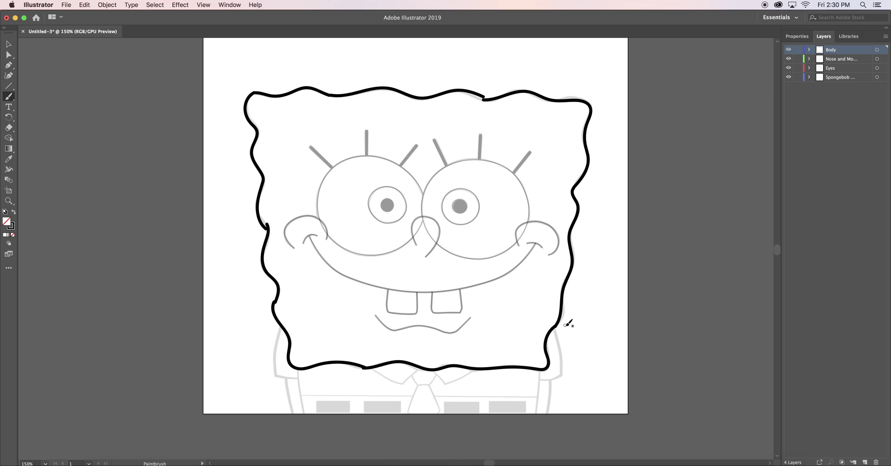
# Move the end anchor of the body outline's top stroke onto the adjoining left stroke's end and join the two paths.
pyautogui.click(8, 55)
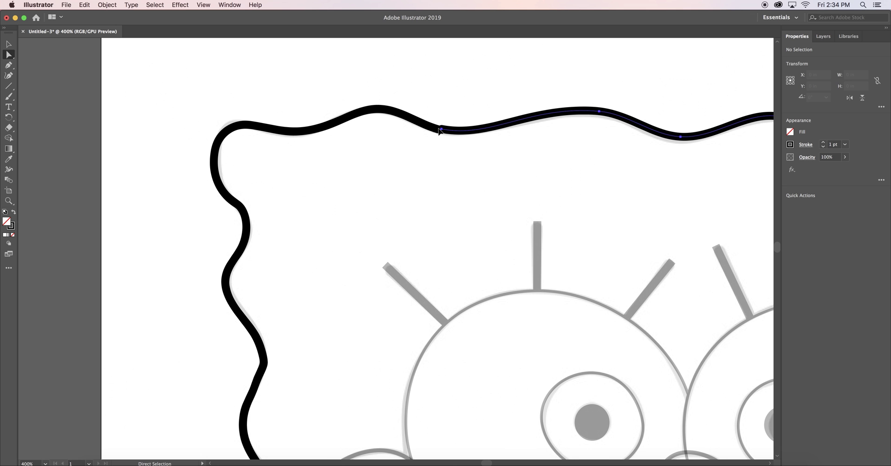
pyautogui.click(438, 130)
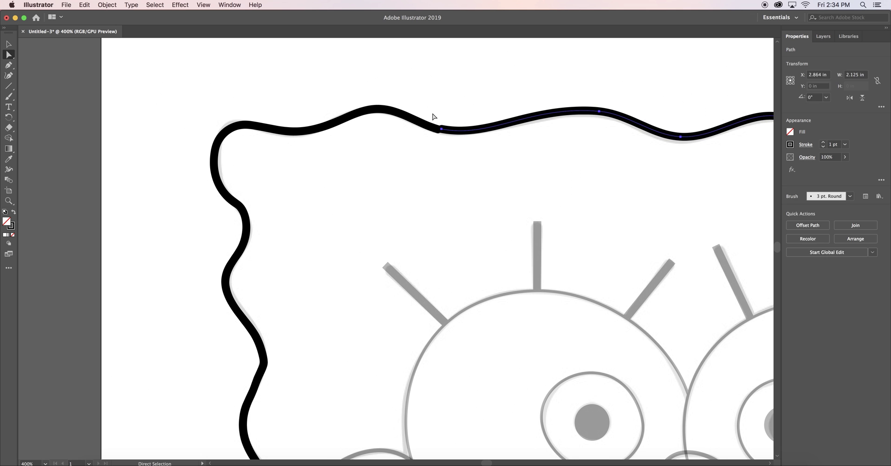
pyautogui.click(439, 122)
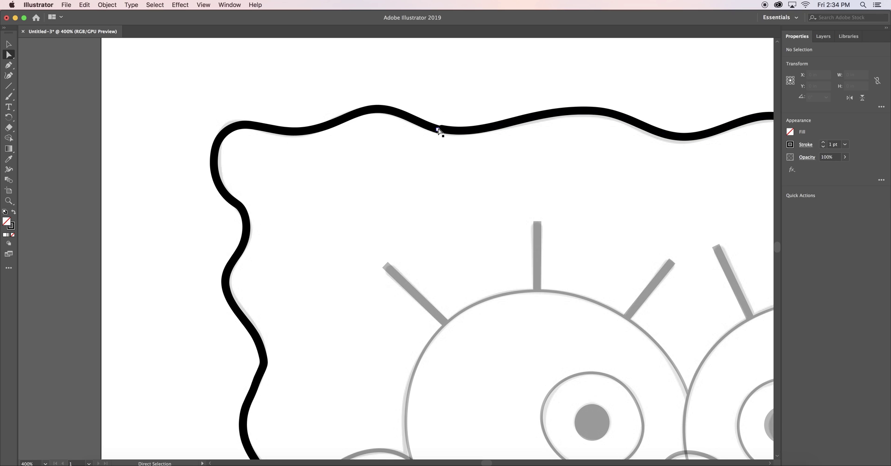
pyautogui.click(439, 130)
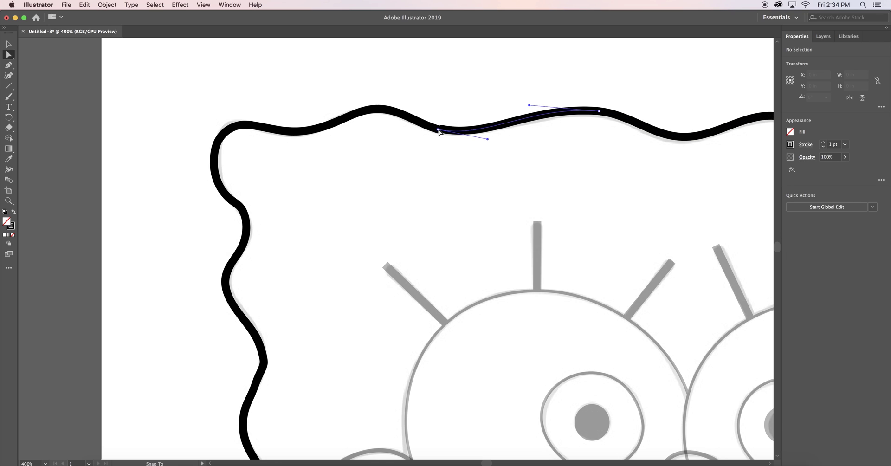
pyautogui.click(439, 131)
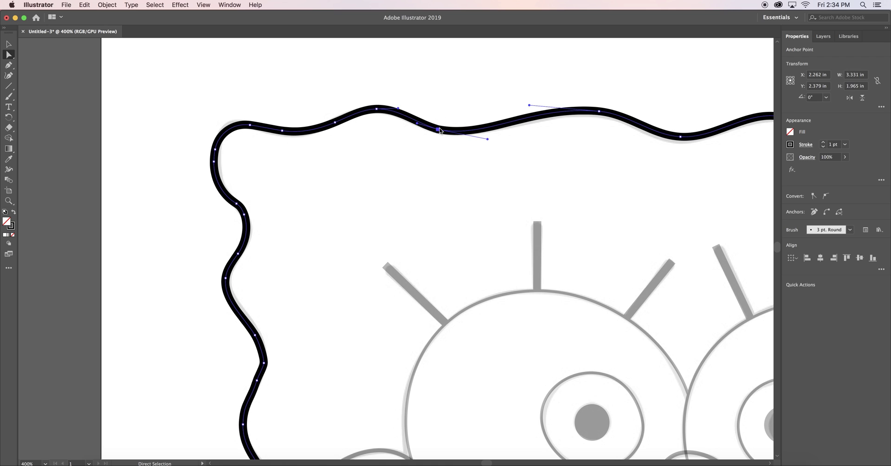
pyautogui.rightClick(440, 131)
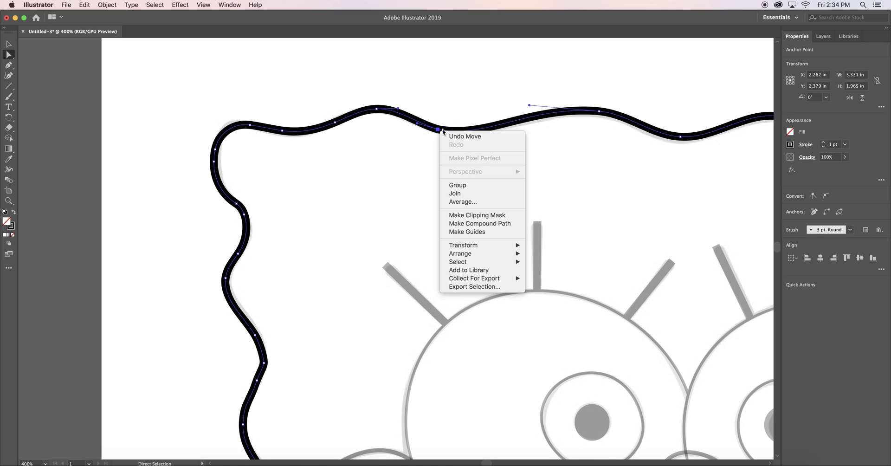
pyautogui.click(478, 194)
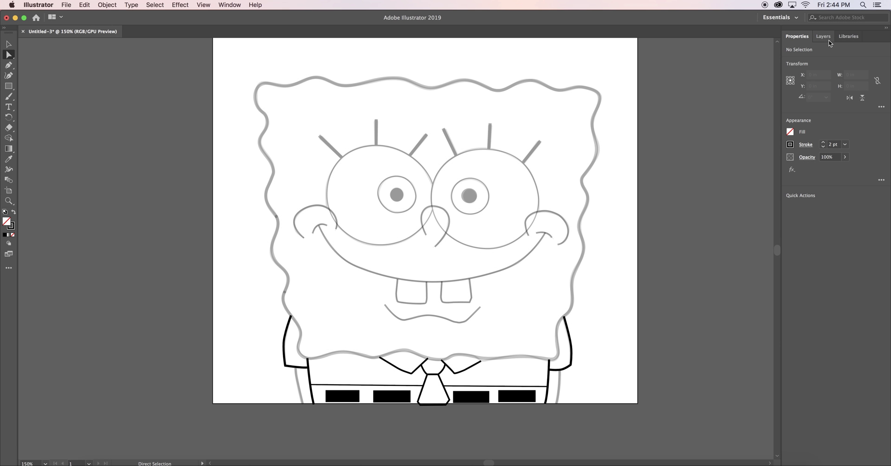
# Unlock all objects and delete the bottom layer holding the SpongeBob template image.
pyautogui.click(824, 37)
pyautogui.click(829, 42)
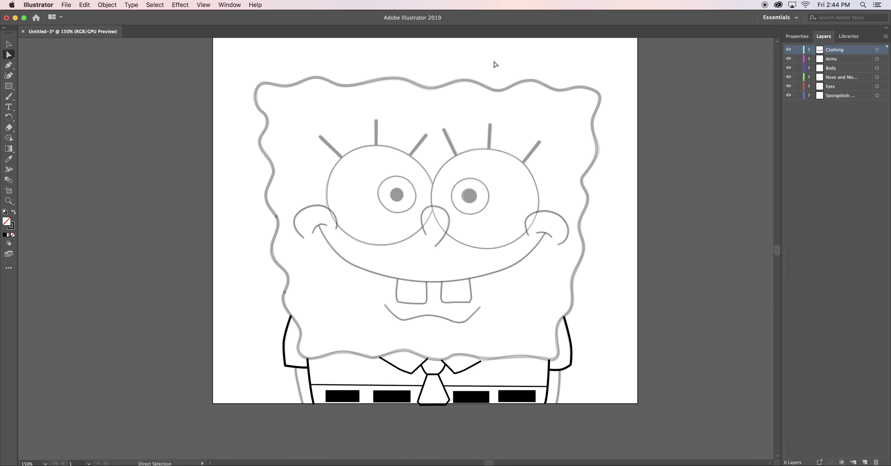
pyautogui.click(108, 5)
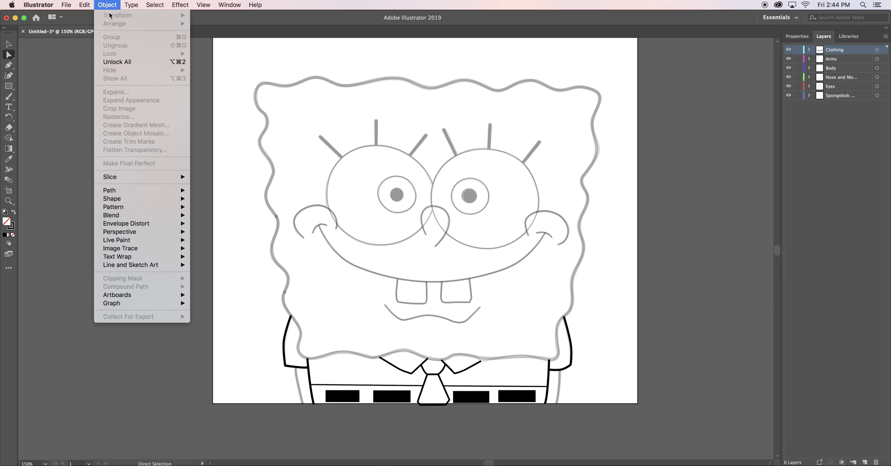
pyautogui.click(120, 62)
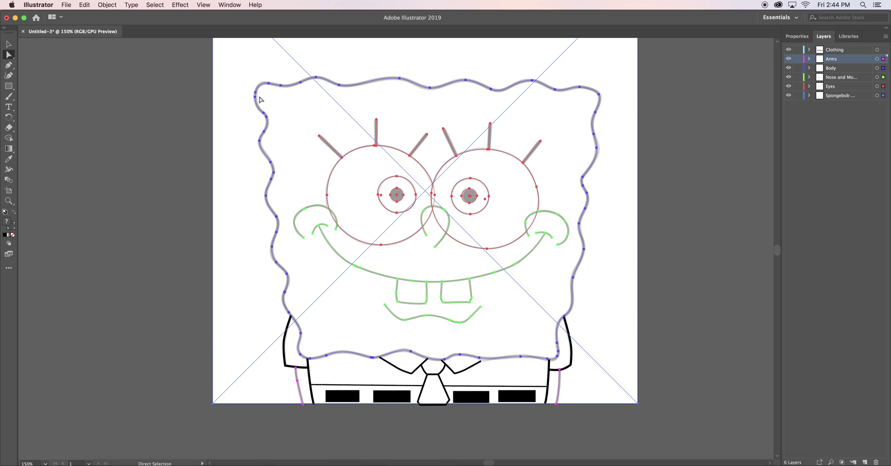
pyautogui.click(829, 99)
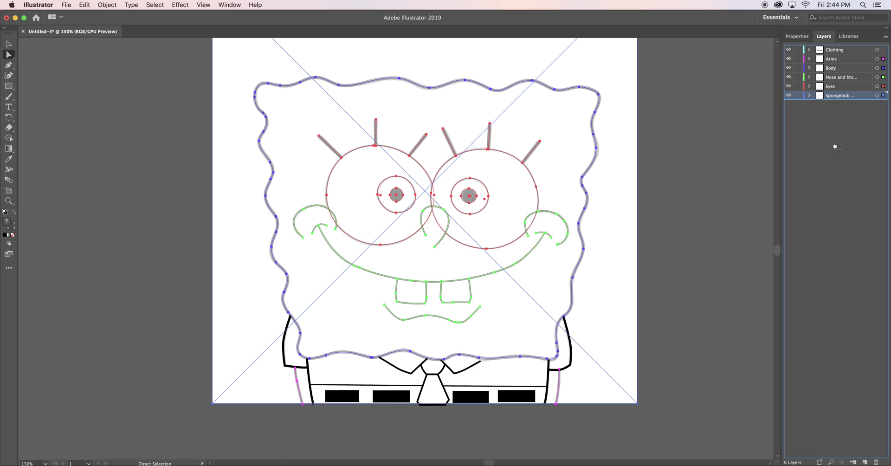
pyautogui.click(876, 462)
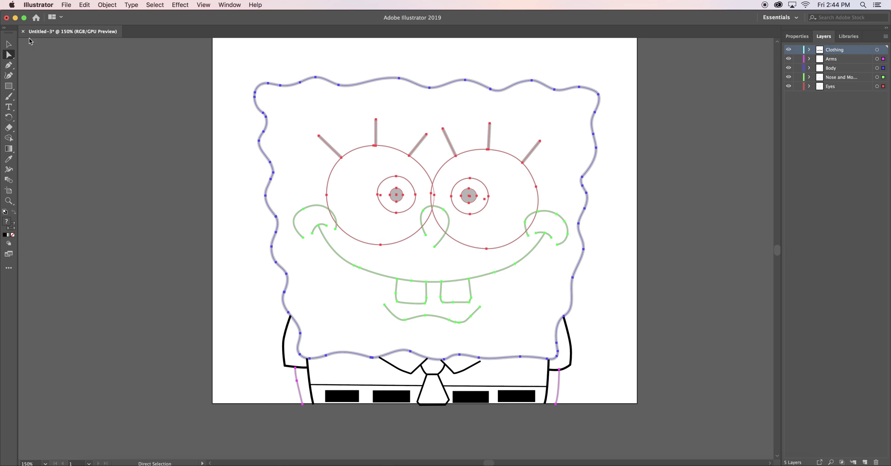
# Select all of the traced artwork and set its opacity to 100%.
pyautogui.click(10, 44)
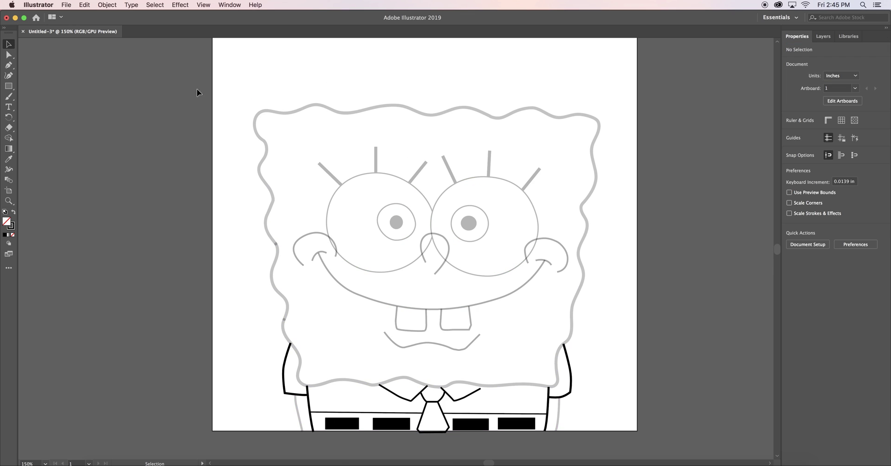
pyautogui.moveTo(185, 87); pyautogui.dragTo(646, 434)
pyautogui.click(828, 157)
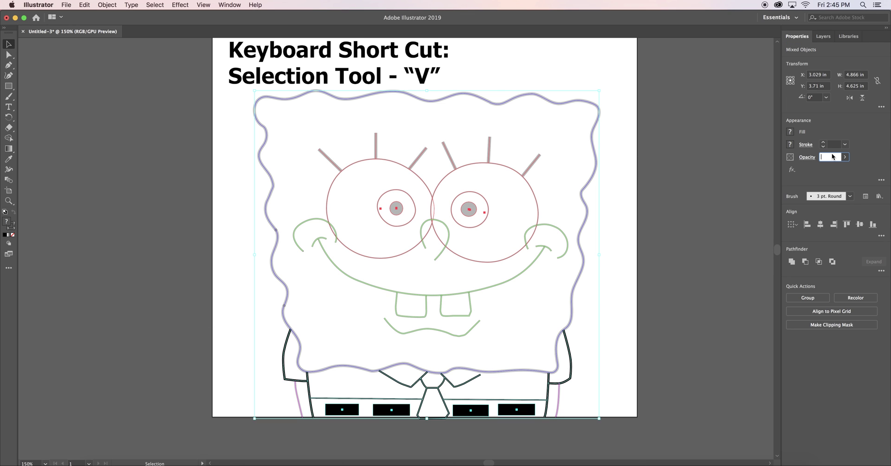
pyautogui.write('100')
pyautogui.press('Return')
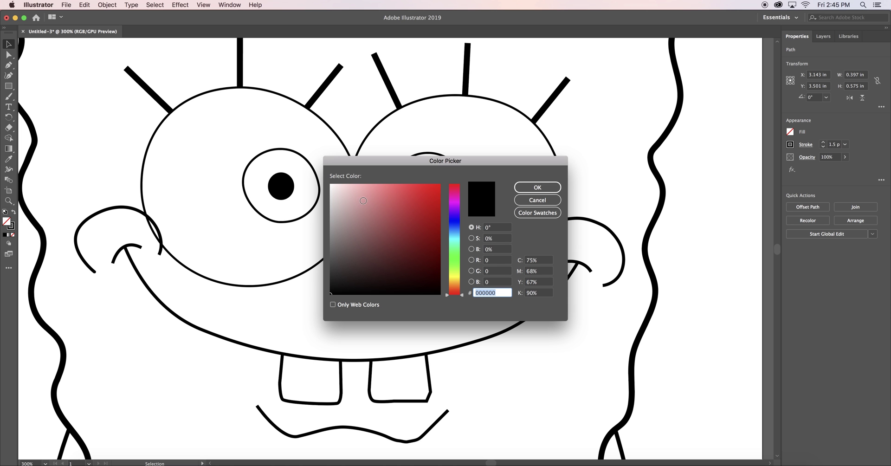
# Fill the nose shape with white (FFFFFF) to hide the eye outlines behind it.
pyautogui.moveTo(363, 201); pyautogui.dragTo(302, 181)
pyautogui.moveTo(354, 217); pyautogui.dragTo(330, 177)
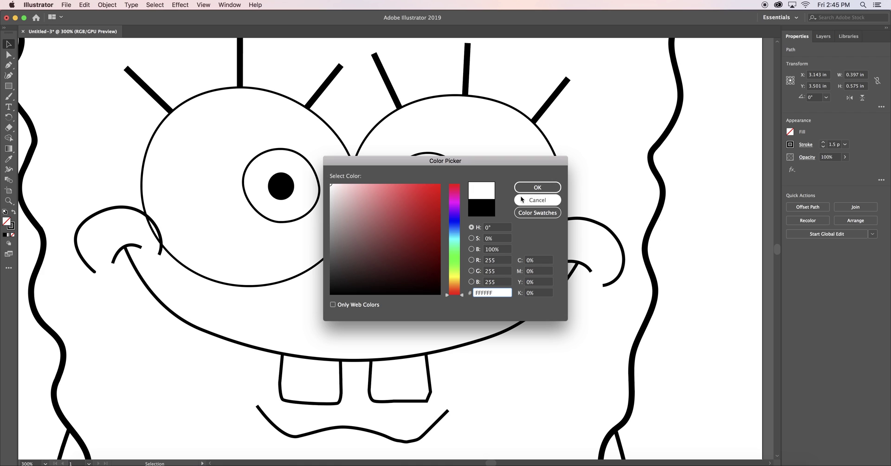
pyautogui.click(537, 187)
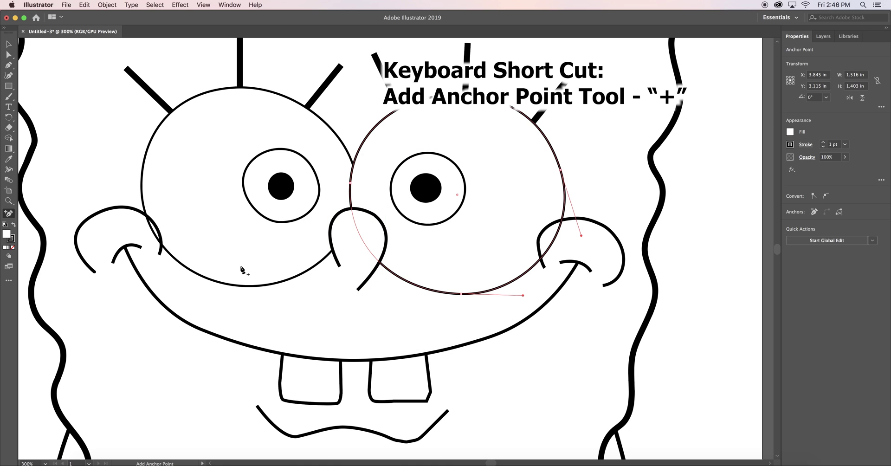
# Add anchor points where the right eye crosses the cheek, delete the segment between them and align the cut end with the cheek line.
pyautogui.click(562, 222)
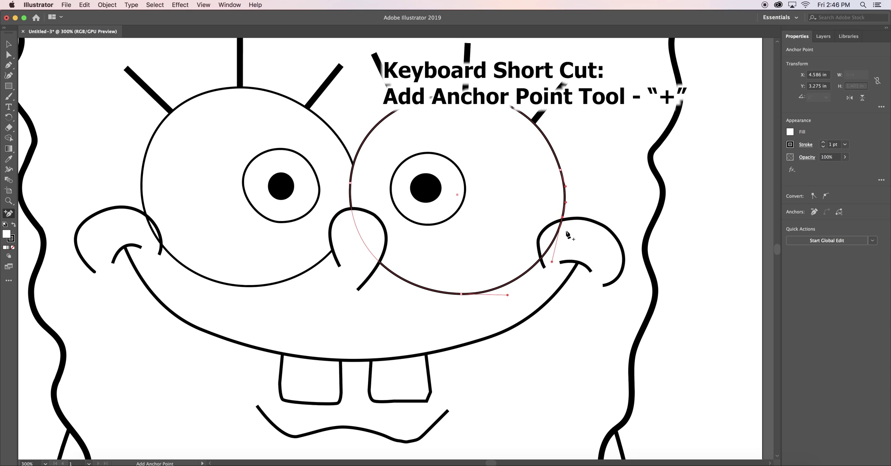
pyautogui.click(541, 259)
pyautogui.click(556, 240)
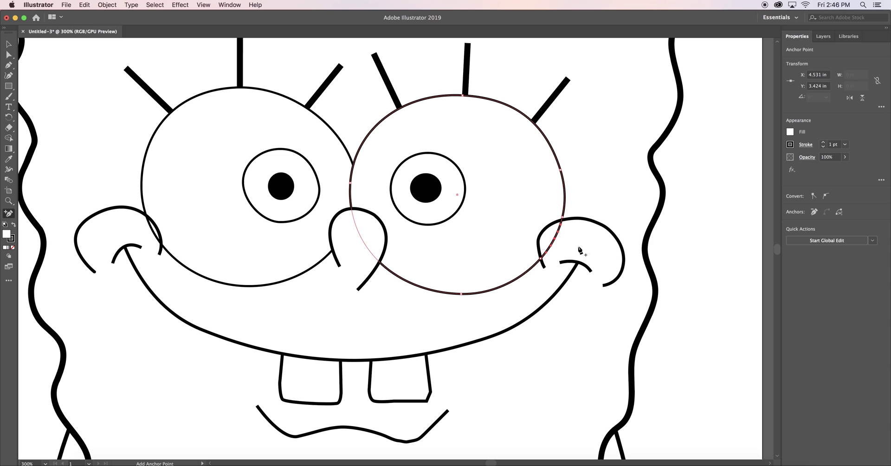
pyautogui.press('a')
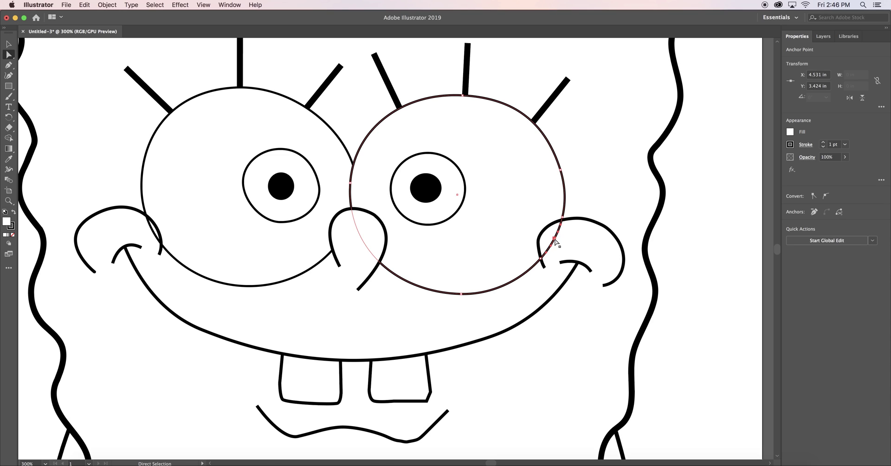
pyautogui.press('Delete')
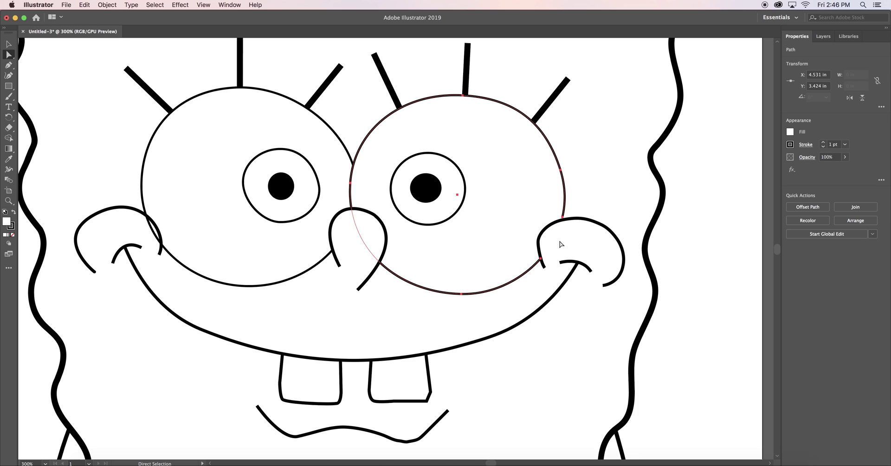
pyautogui.click(563, 217)
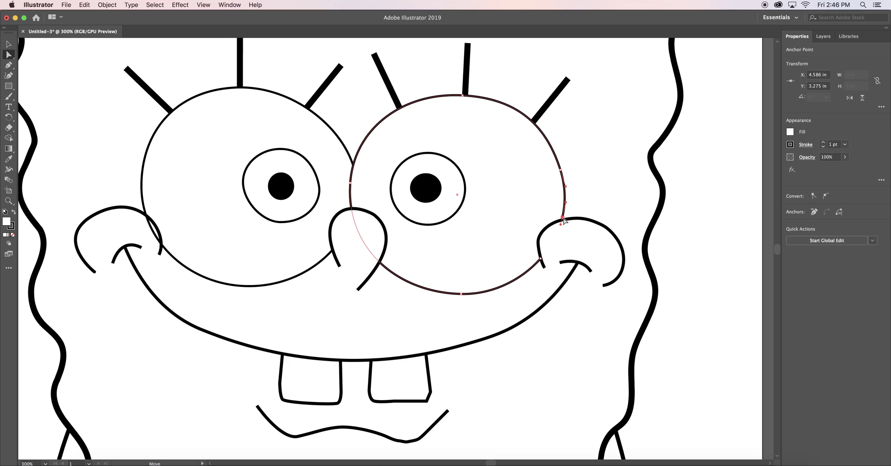
pyautogui.moveTo(562, 217); pyautogui.dragTo(563, 219)
pyautogui.click(582, 209)
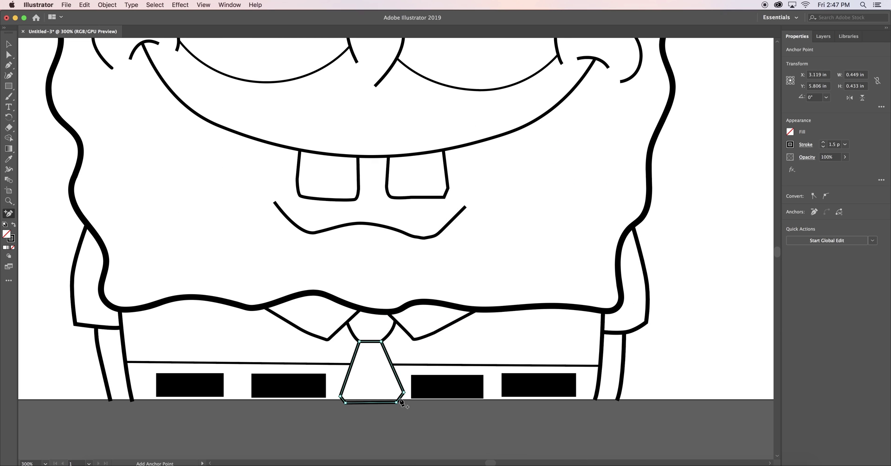
# Cut the tie outline with the Scissors tool at the artboard's lower edge and delete the overhanging bottom segment.
pyautogui.press('s')
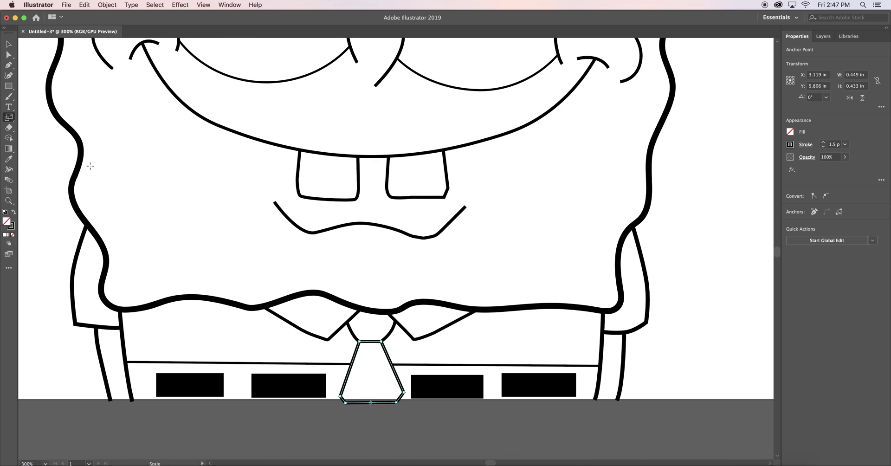
pyautogui.press('b')
pyautogui.press('c')
pyautogui.click(400, 398)
pyautogui.click(343, 400)
pyautogui.press('a')
pyautogui.press('Delete')
pyautogui.click(348, 390)
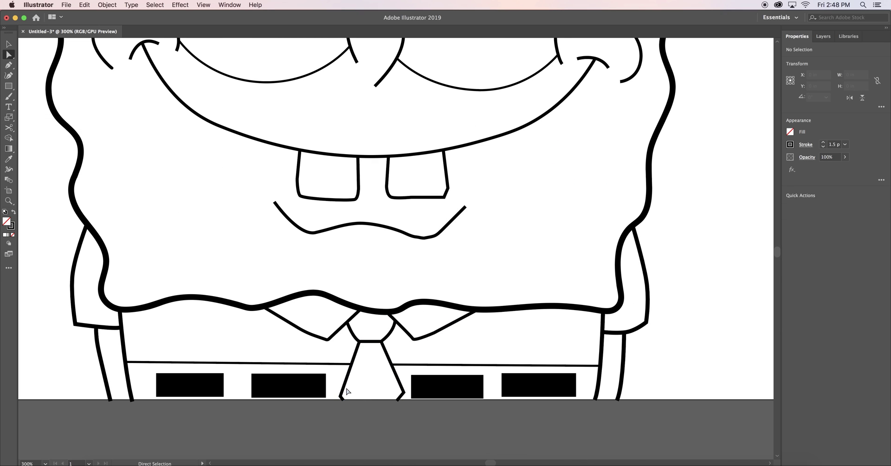
pyautogui.moveTo(344, 399); pyautogui.dragTo(397, 400)
# Slightly lower the opacity of the leftmost belt rectangle and replace the other three rectangles with copies of it.
pyautogui.click(190, 385)
pyautogui.click(844, 157)
pyautogui.moveTo(844, 167); pyautogui.dragTo(842, 168)
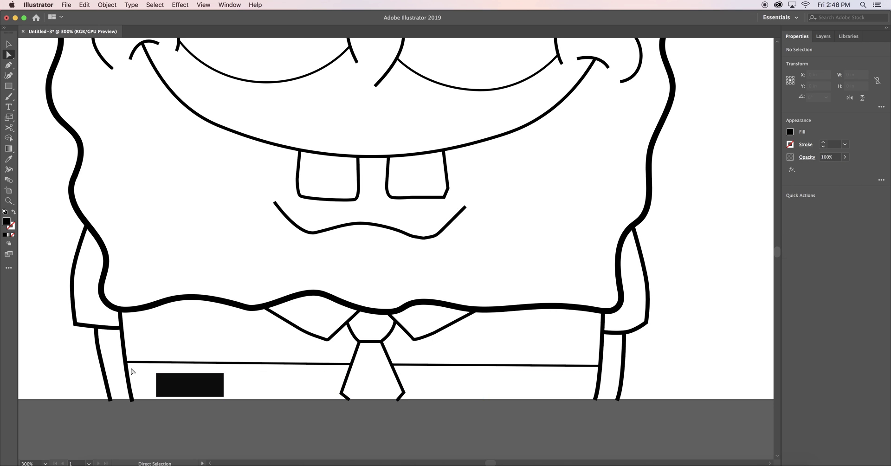
pyautogui.moveTo(190, 385); pyautogui.dragTo(454, 385)
pyautogui.moveTo(467, 385); pyautogui.dragTo(557, 386)
pyautogui.moveTo(557, 386); pyautogui.dragTo(557, 386)
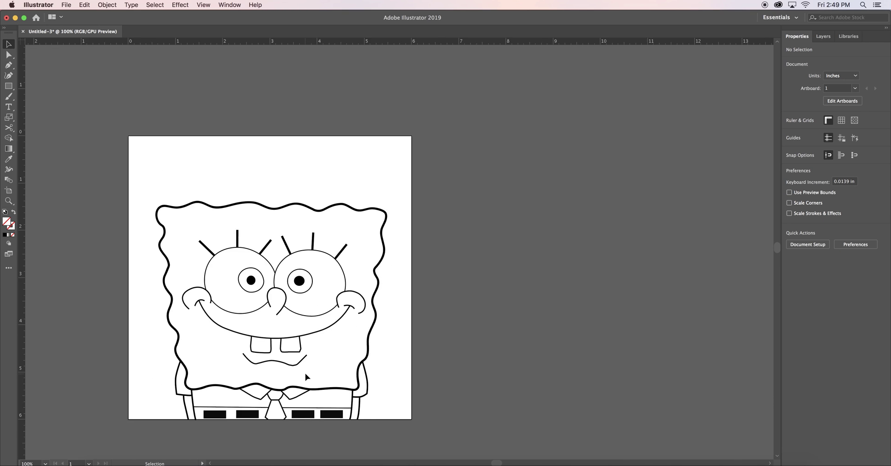
# Fill the body outline with the RGB Yellow swatch and move the Body layer below the Eyes layer.
pyautogui.press('super+equal')
pyautogui.click(181, 258)
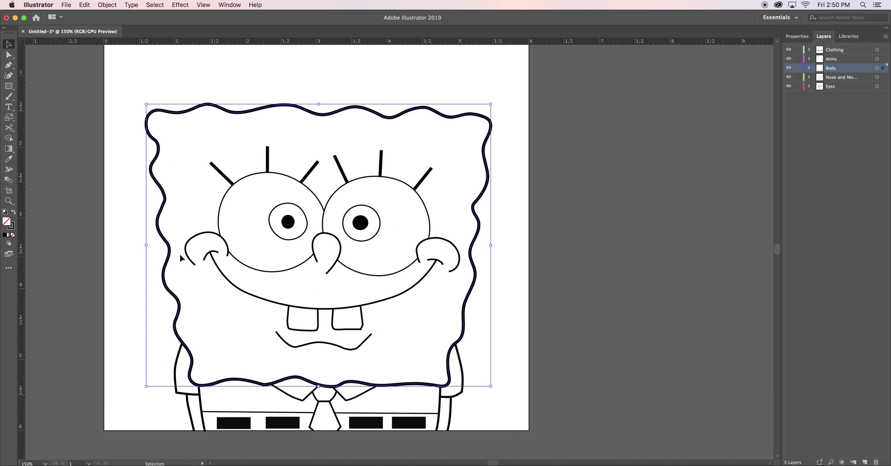
pyautogui.doubleClick(6, 223)
pyautogui.click(536, 213)
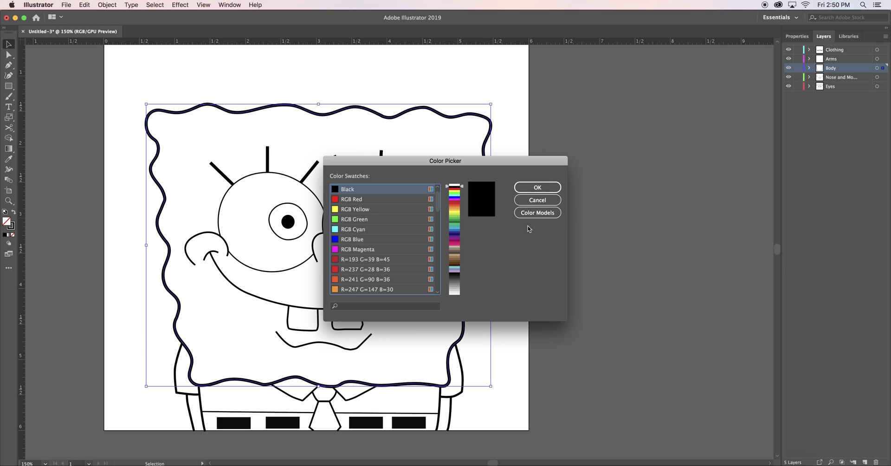
pyautogui.click(380, 209)
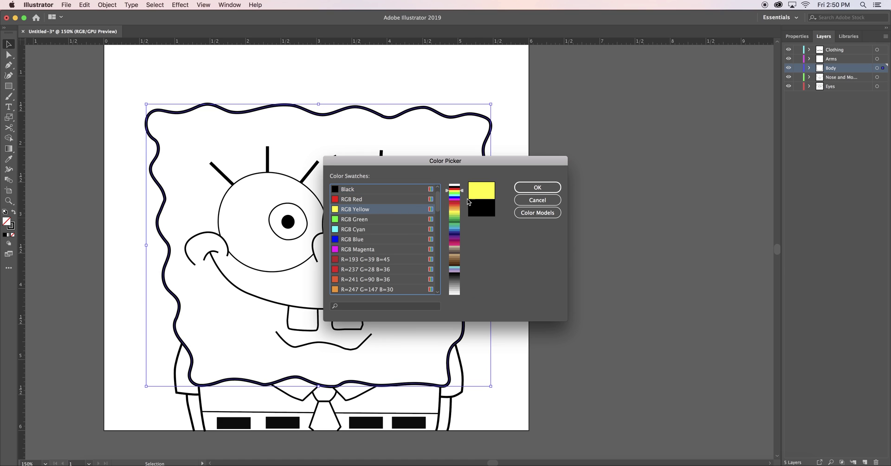
pyautogui.click(537, 188)
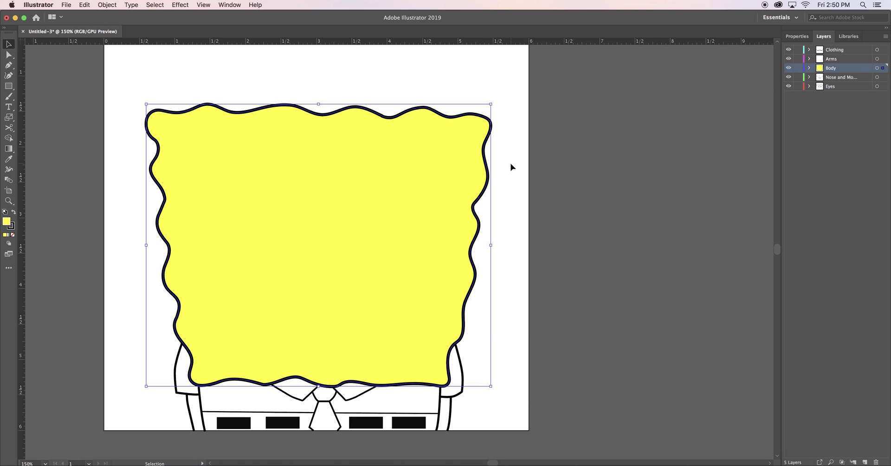
pyautogui.click(841, 70)
pyautogui.moveTo(841, 71); pyautogui.dragTo(845, 93)
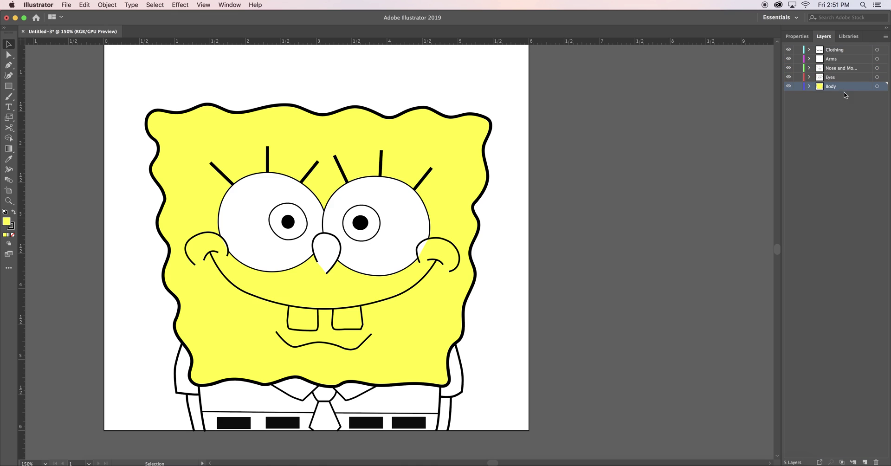
# Fill the nose shape with the RGB Yellow swatch.
pyautogui.click(339, 249)
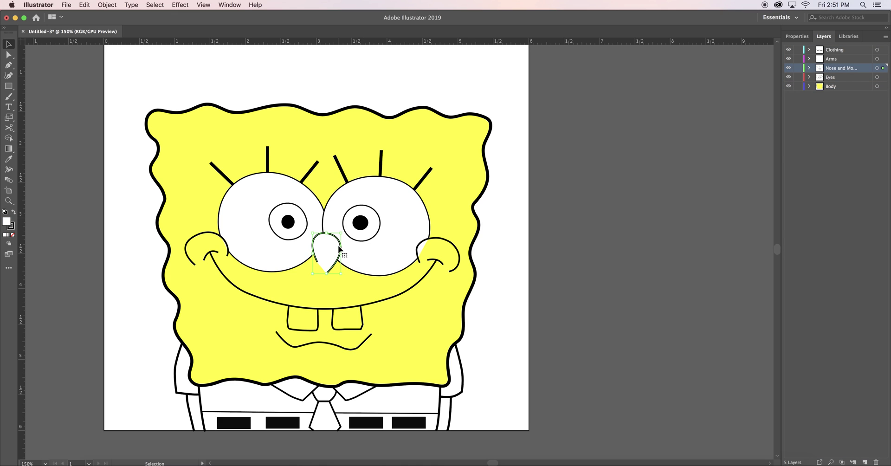
pyautogui.doubleClick(6, 222)
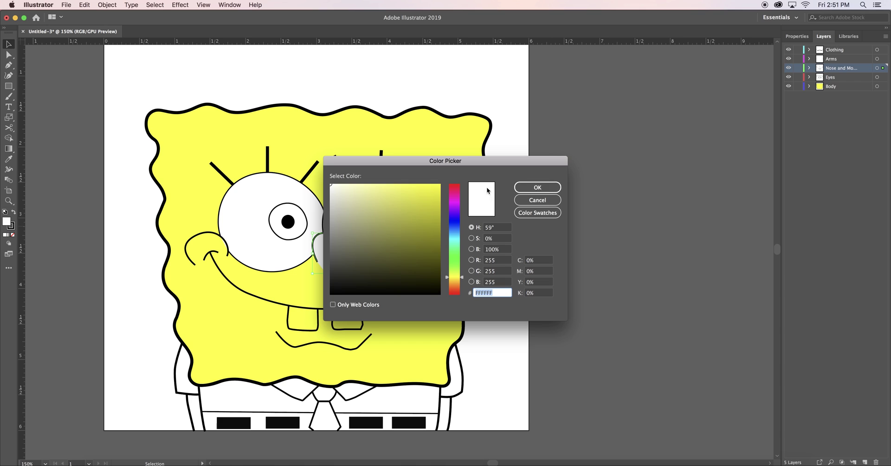
pyautogui.click(525, 214)
pyautogui.click(383, 220)
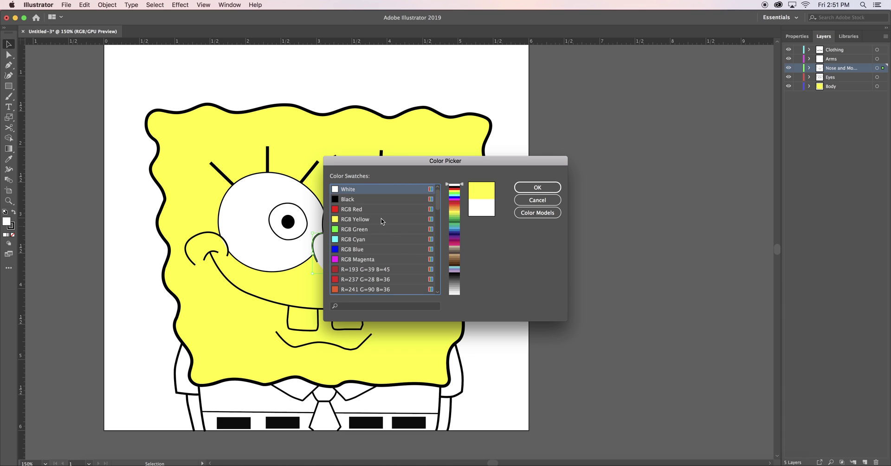
pyautogui.click(531, 187)
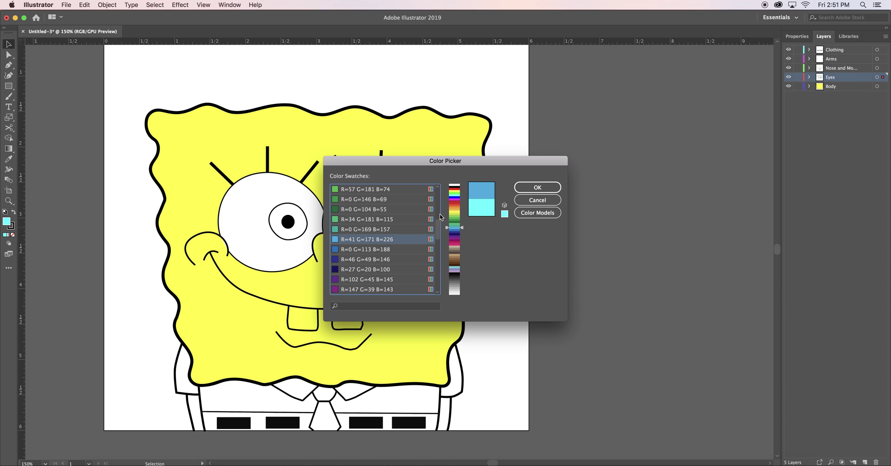
# Fill the irises of both eyes with the R=41 G=171 B=226 swatch.
pyautogui.click(535, 190)
pyautogui.click(301, 226)
pyautogui.click(270, 225)
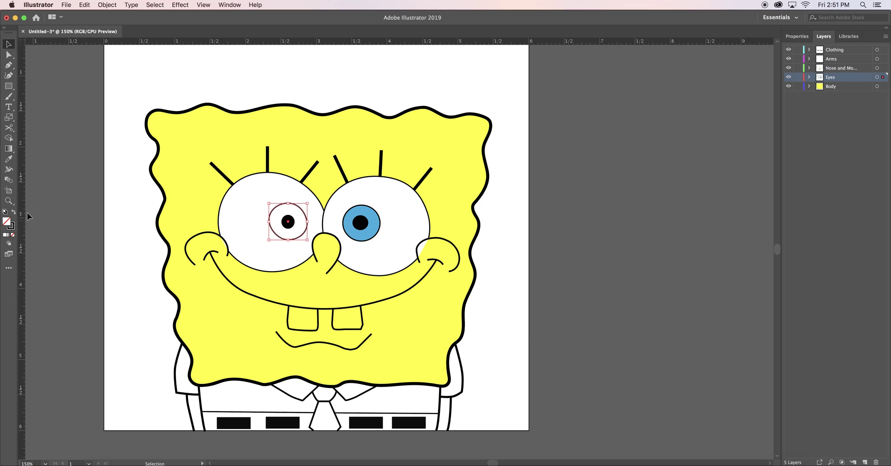
pyautogui.doubleClick(6, 222)
pyautogui.click(537, 213)
pyautogui.scroll(-3, 437, 220)
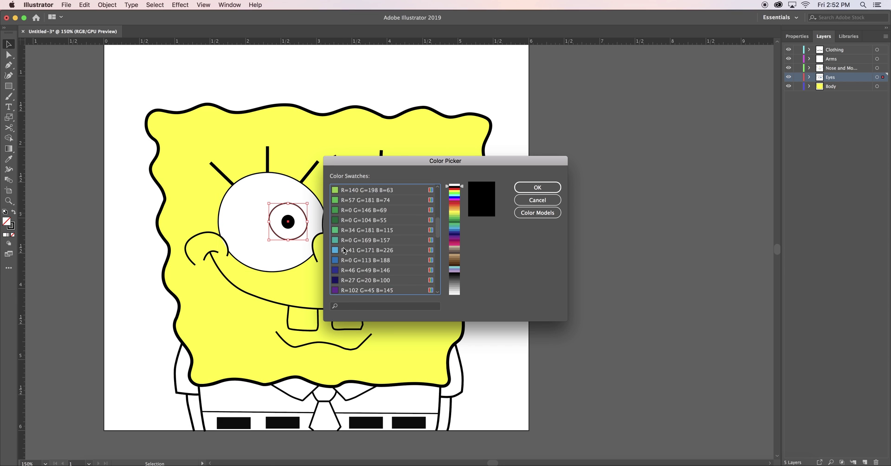
pyautogui.click(372, 251)
pyautogui.click(538, 187)
# Fill both front teeth with white (ffffff).
pyautogui.click(347, 319)
pyautogui.doubleClick(5, 222)
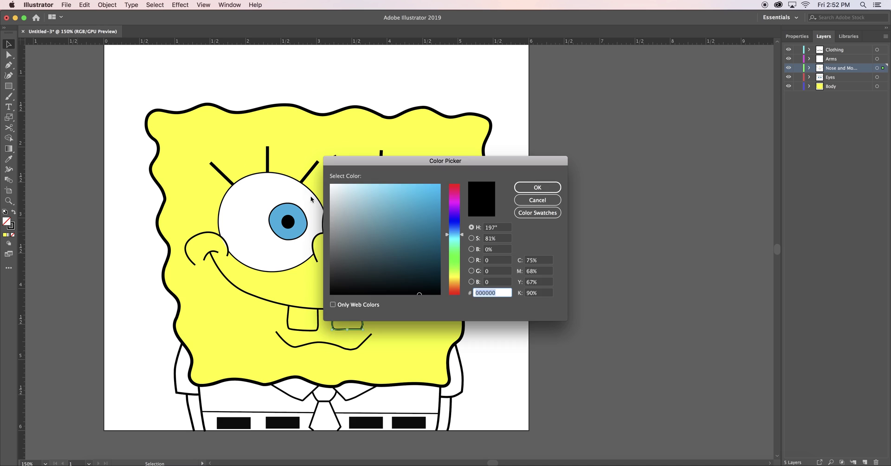
pyautogui.click(330, 185)
pyautogui.press('Return')
pyautogui.click(309, 319)
pyautogui.click(288, 319)
pyautogui.doubleClick(6, 222)
pyautogui.write('ffffff')
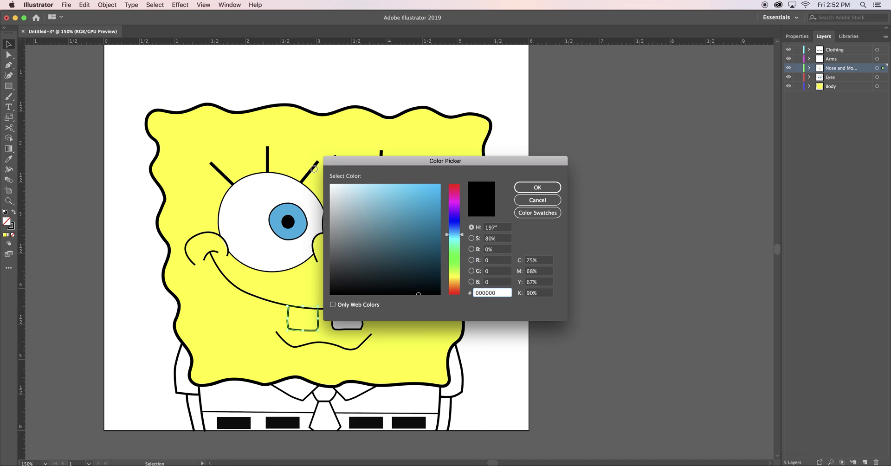
pyautogui.press('Return')
# Bring the long smile line in front of the teeth.
pyautogui.click(366, 308)
pyautogui.click(368, 306)
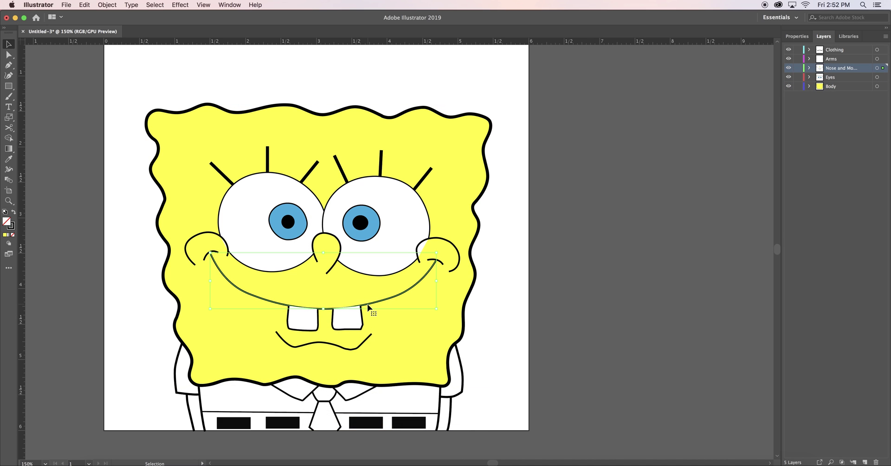
pyautogui.rightClick(369, 306)
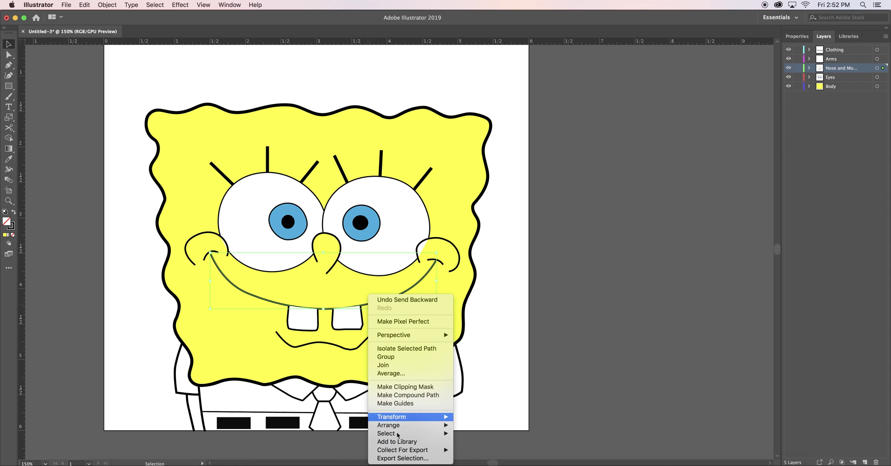
pyautogui.moveTo(409, 426)
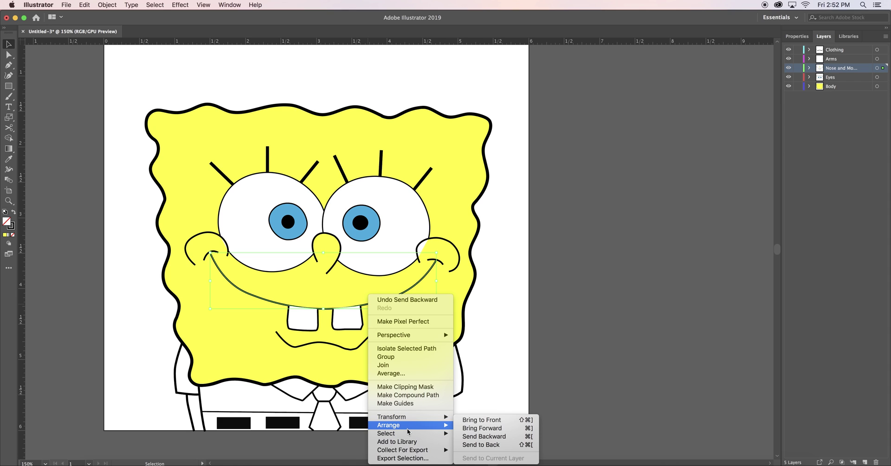
pyautogui.click(502, 420)
pyautogui.click(547, 302)
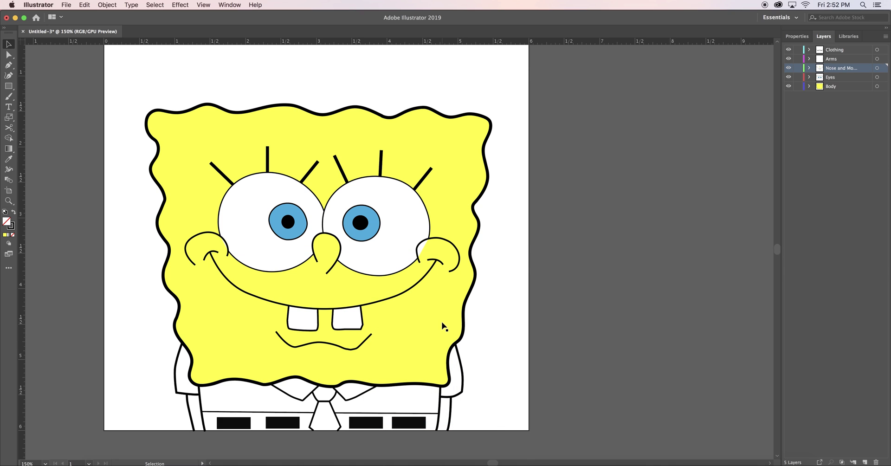
# Paint over the white gap inside the right cheek with a Paintbrush stroke in the RGB Yellow swatch.
pyautogui.click(11, 98)
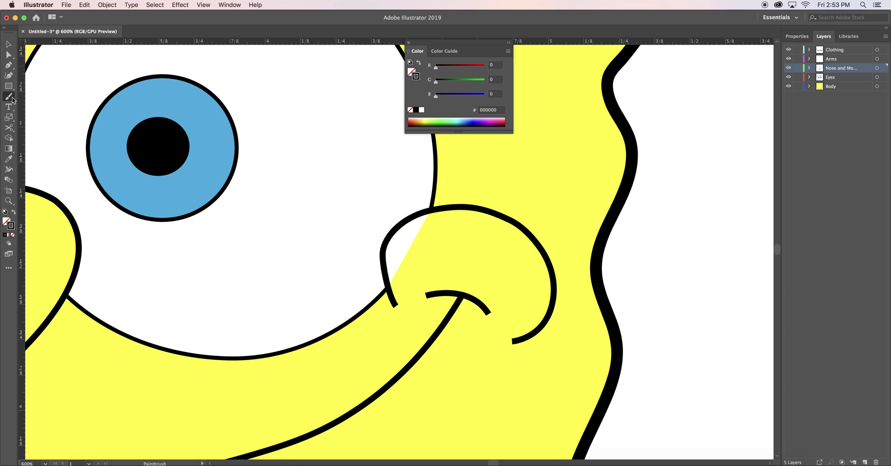
pyautogui.doubleClick(11, 226)
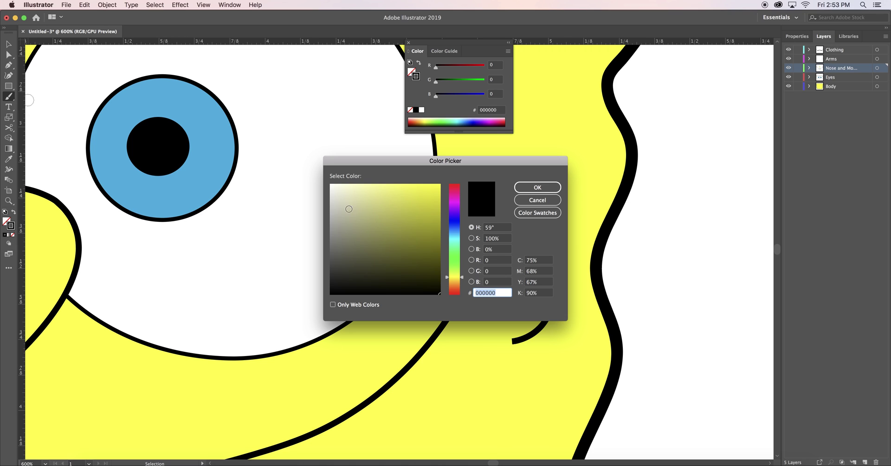
pyautogui.click(537, 213)
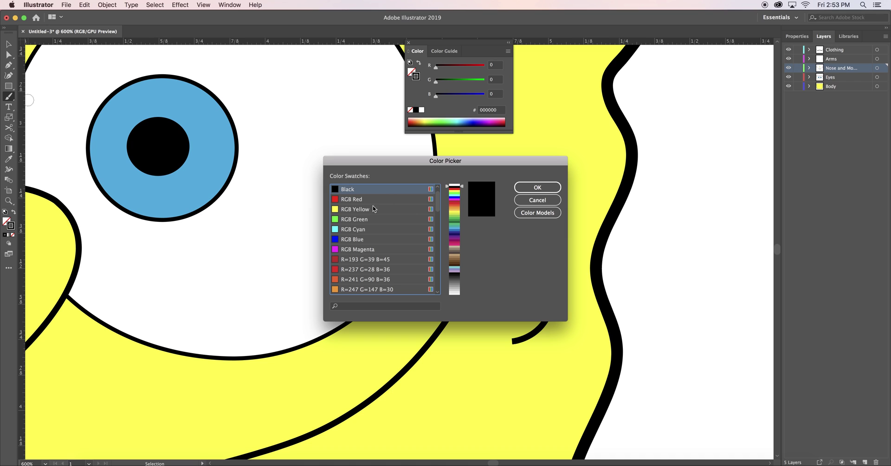
pyautogui.click(370, 211)
pyautogui.click(538, 187)
pyautogui.moveTo(423, 219)
pyautogui.mouseDown()
pyautogui.moveTo(430, 225)
pyautogui.moveTo(389, 281)
pyautogui.moveTo(387, 244)
pyautogui.moveTo(436, 218)
pyautogui.moveTo(415, 218)
pyautogui.moveTo(398, 254)
pyautogui.mouseUp()
# Bring the right cheek outline to the front of the yellow brush stroke.
pyautogui.press('v')
pyautogui.click(477, 212)
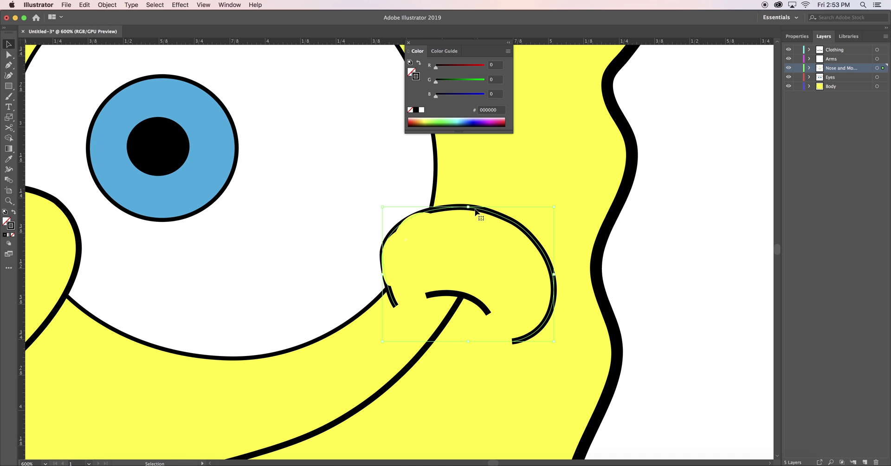
pyautogui.rightClick(518, 228)
pyautogui.moveTo(557, 359)
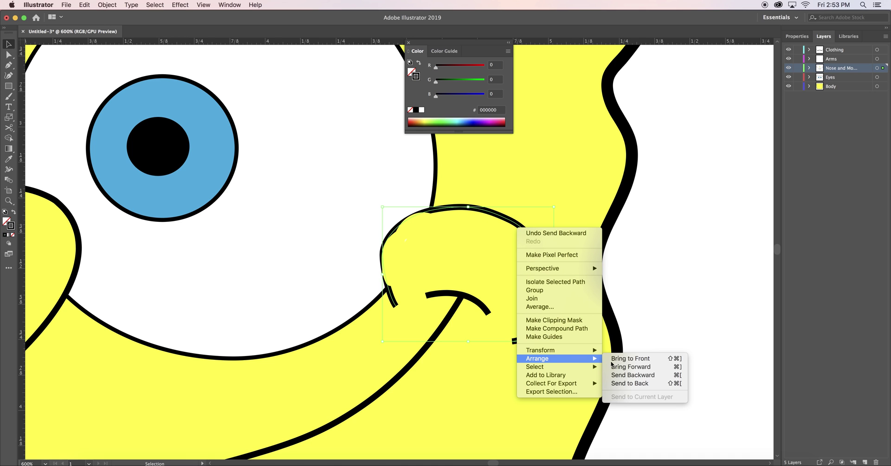
pyautogui.click(643, 359)
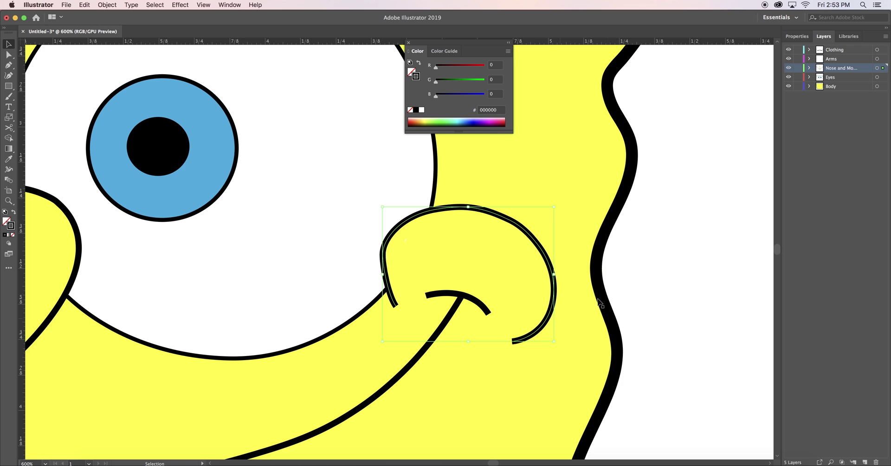
pyautogui.click(370, 303)
# Paint over the white gap inside the left cheek and set the brush stroke's color to the RGB Yellow swatch.
pyautogui.hscroll(-15, 370, 303)
pyautogui.press('b')
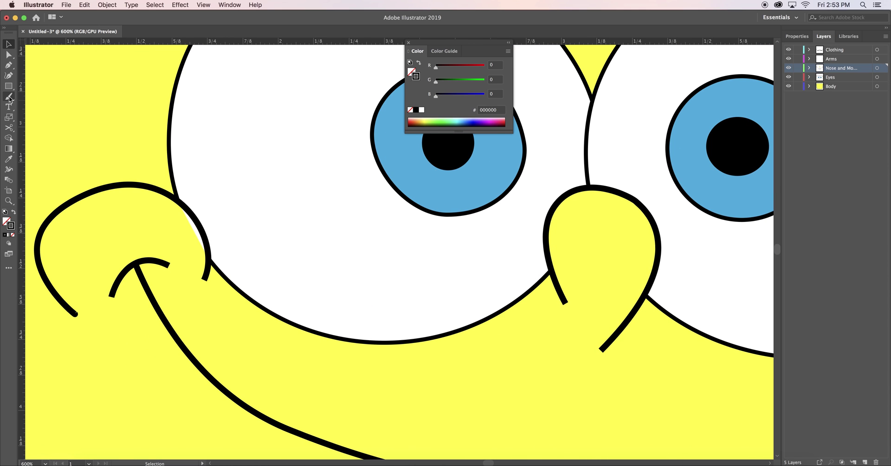
pyautogui.moveTo(181, 212); pyautogui.dragTo(203, 252)
pyautogui.press('a')
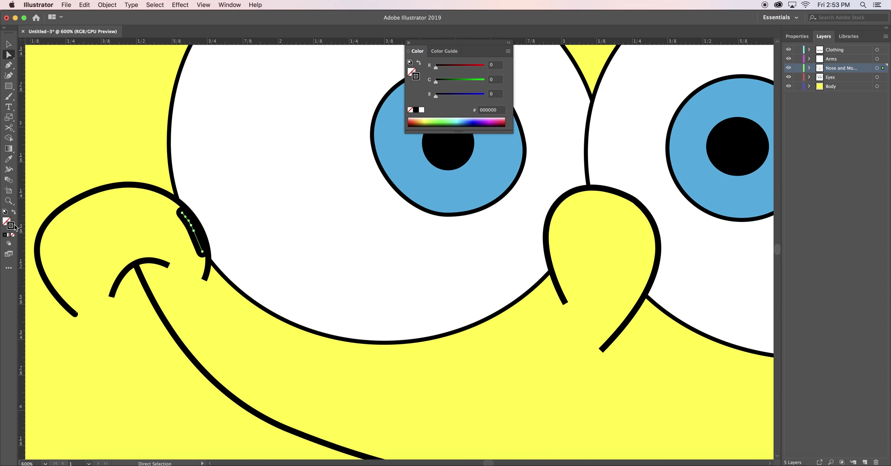
pyautogui.doubleClick(11, 226)
pyautogui.click(538, 212)
pyautogui.click(366, 210)
pyautogui.click(537, 185)
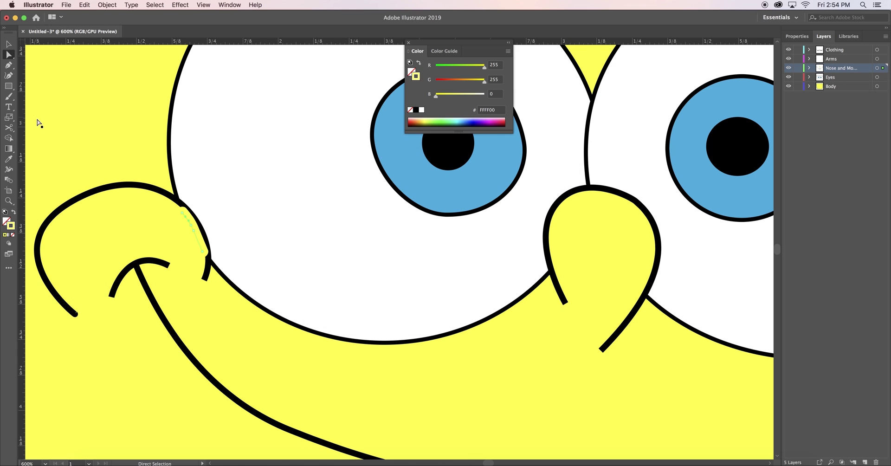
# Bring the left cheek outline to the front of the yellow brush stroke.
pyautogui.press('v')
pyautogui.click(160, 191)
pyautogui.rightClick(168, 201)
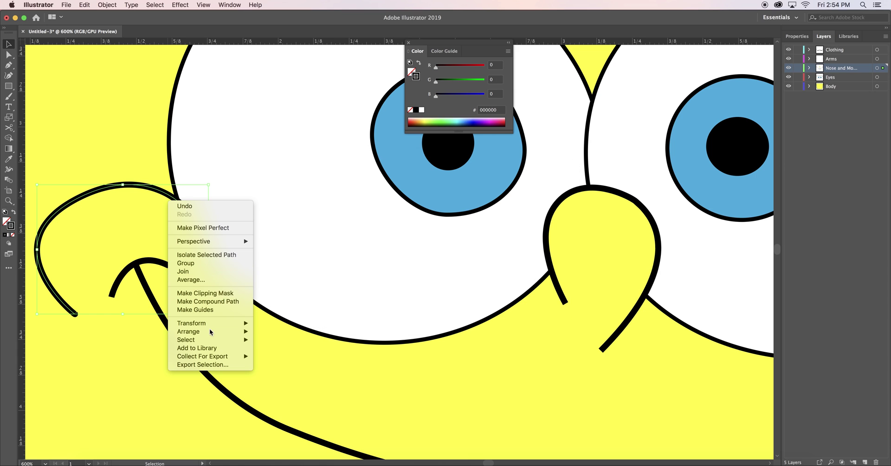
pyautogui.moveTo(211, 332)
pyautogui.click(285, 333)
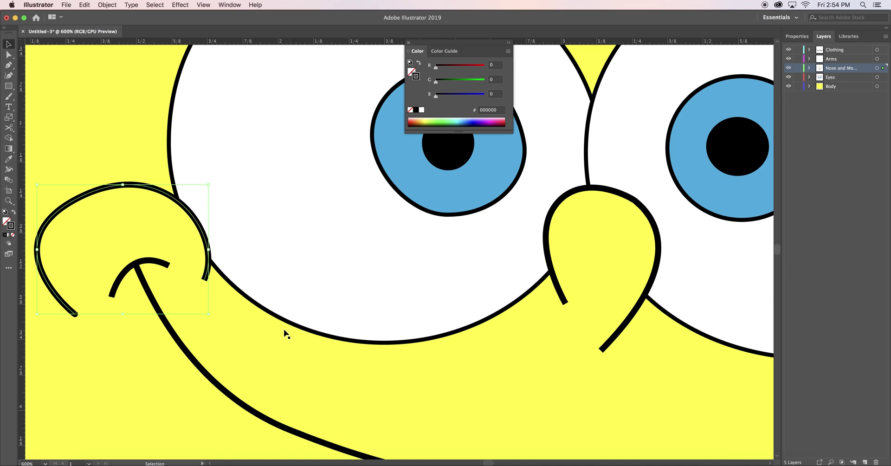
# Paint the left arm yellow with the Paintbrush and send the strokes behind the black arm outlines.
pyautogui.moveTo(237, 343)
pyautogui.mouseDown()
pyautogui.moveTo(274, 423)
pyautogui.moveTo(281, 371)
pyautogui.mouseUp()
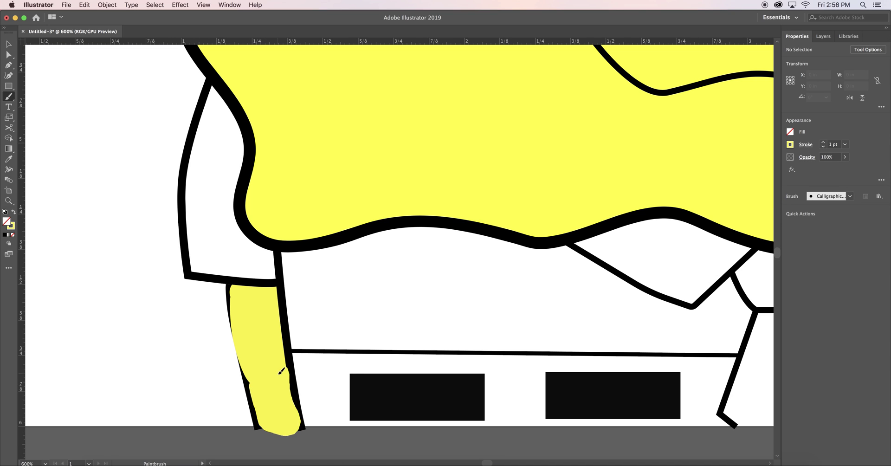
pyautogui.press('v')
pyautogui.rightClick(269, 386)
pyautogui.moveTo(298, 413)
pyautogui.click(394, 447)
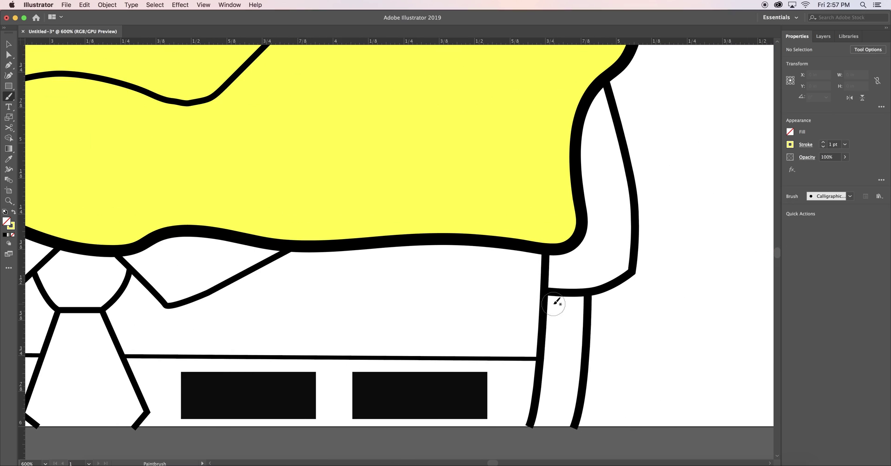
# Paint the right arm yellow with the Paintbrush and send the strokes behind the black arm outlines.
pyautogui.moveTo(568, 297)
pyautogui.mouseDown()
pyautogui.moveTo(575, 330)
pyautogui.moveTo(564, 420)
pyautogui.moveTo(564, 324)
pyautogui.mouseUp()
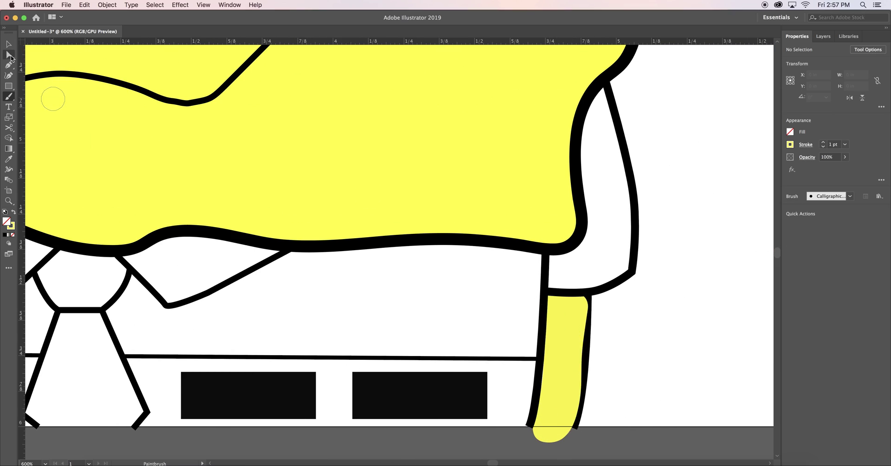
pyautogui.rightClick(549, 292)
pyautogui.moveTo(599, 411)
pyautogui.click(696, 457)
pyautogui.press('v')
pyautogui.click(640, 264)
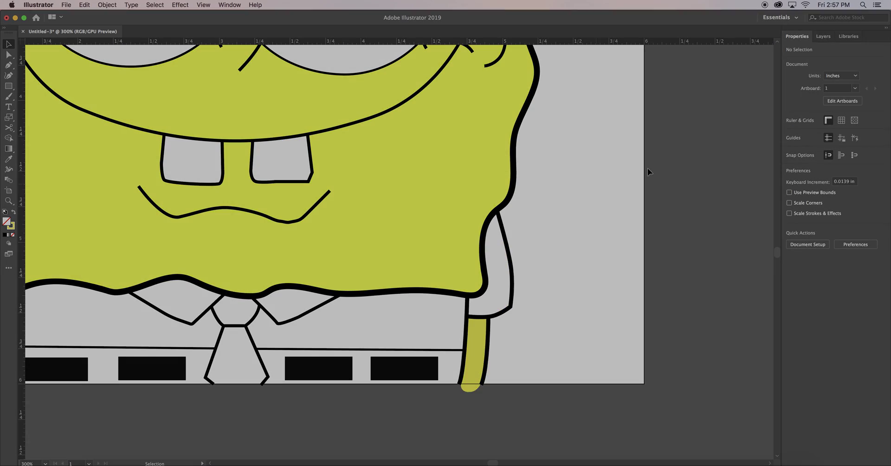